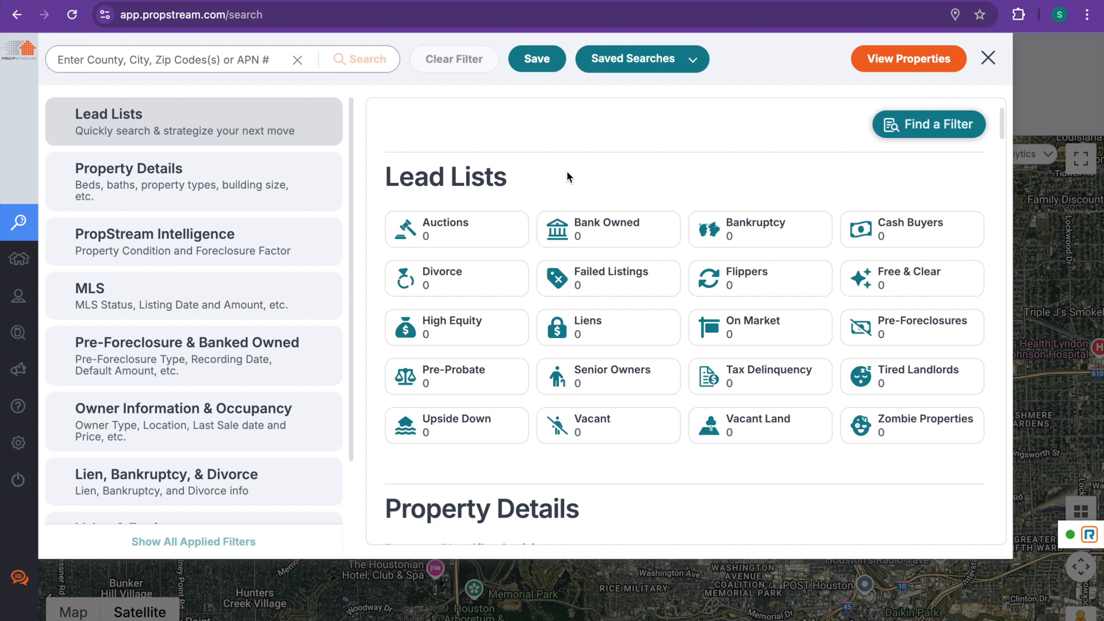
Step: Filter the property classification to Residential and select the Single Family property type
{"action": "scroll", "coordinate": [521, 187], "scroll_direction": "down", "scroll_amount": 1}
{"action": "scroll", "coordinate": [560, 209], "scroll_direction": "down", "scroll_amount": 3}
{"action": "scroll", "coordinate": [561, 213], "scroll_direction": "down", "scroll_amount": 1}
{"action": "scroll", "coordinate": [561, 209], "scroll_direction": "down", "scroll_amount": 1}
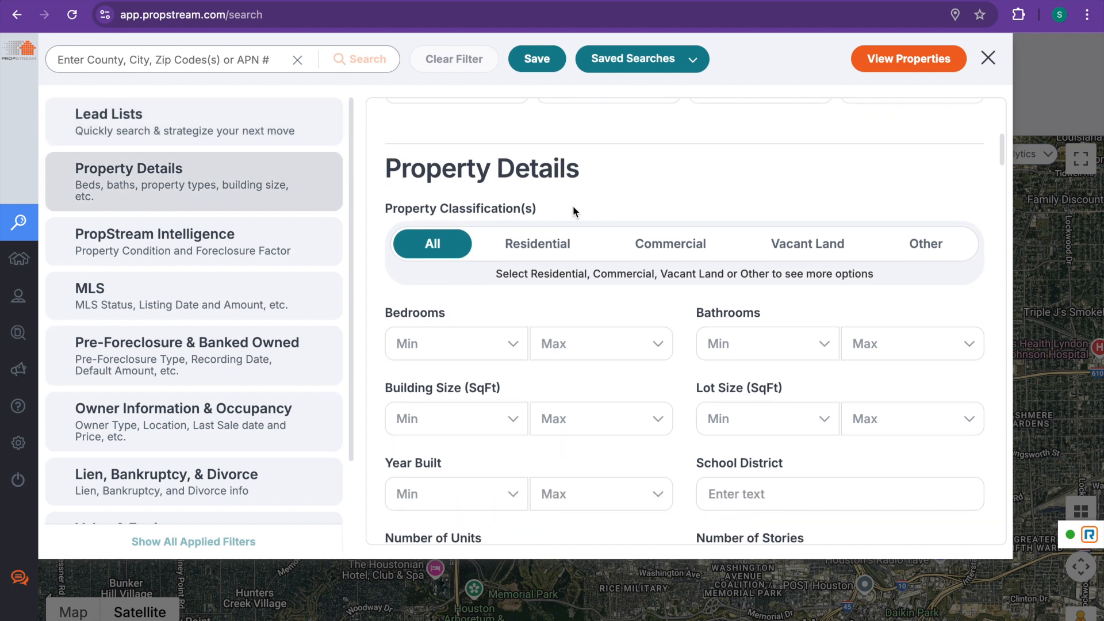
{"action": "scroll", "coordinate": [573, 211], "scroll_direction": "down", "scroll_amount": 1}
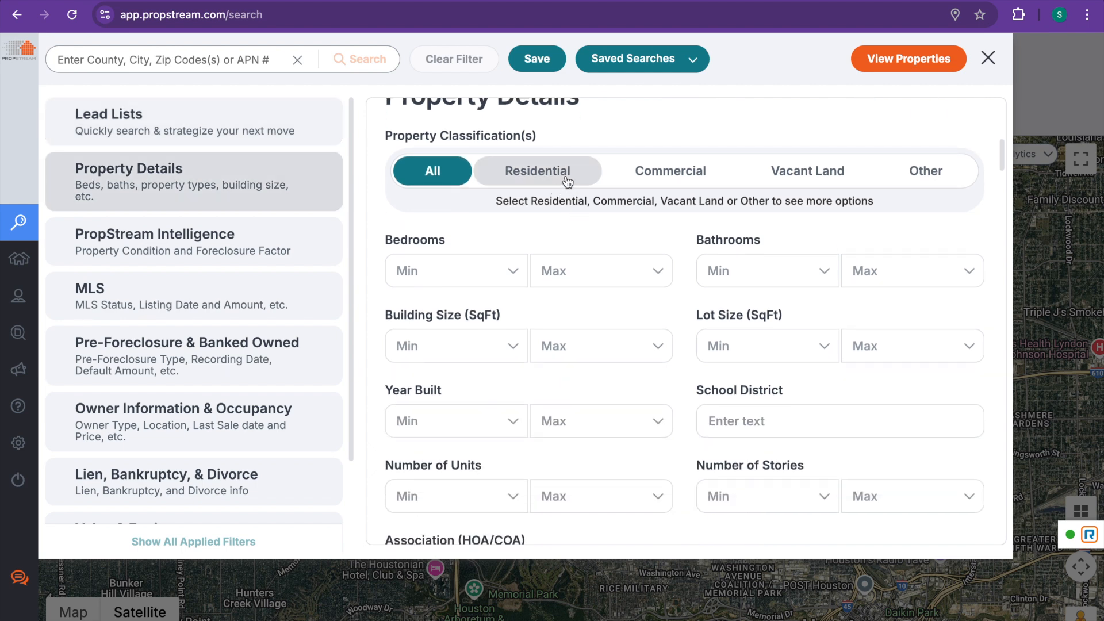
{"action": "left_click", "coordinate": [568, 182]}
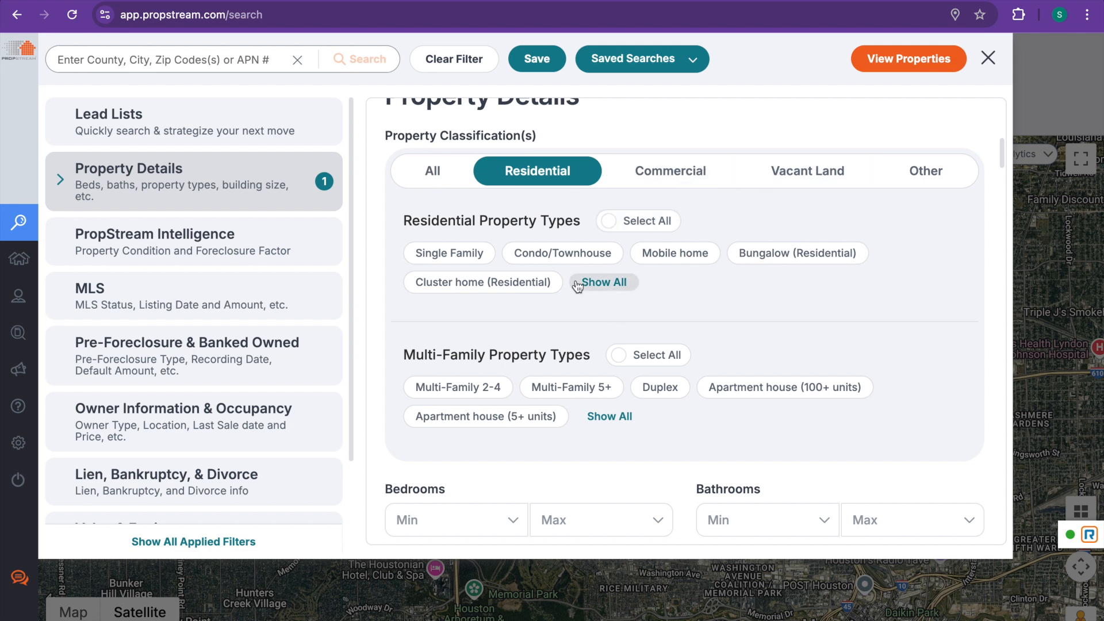
{"action": "left_click", "coordinate": [468, 254]}
Step: Set the minimum number of bedrooms to 3 and the minimum number of bathrooms to 1
{"action": "scroll", "coordinate": [707, 300], "scroll_direction": "down", "scroll_amount": 2}
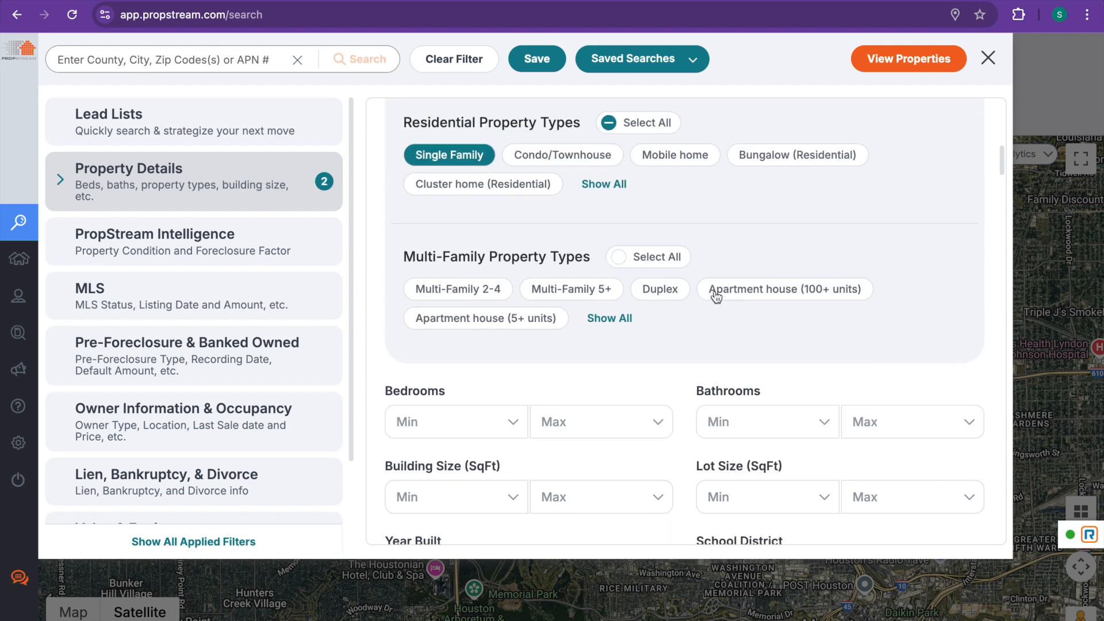
{"action": "scroll", "coordinate": [657, 268], "scroll_direction": "up", "scroll_amount": 2}
{"action": "scroll", "coordinate": [657, 271], "scroll_direction": "down", "scroll_amount": 1}
{"action": "scroll", "coordinate": [657, 270], "scroll_direction": "up", "scroll_amount": 1}
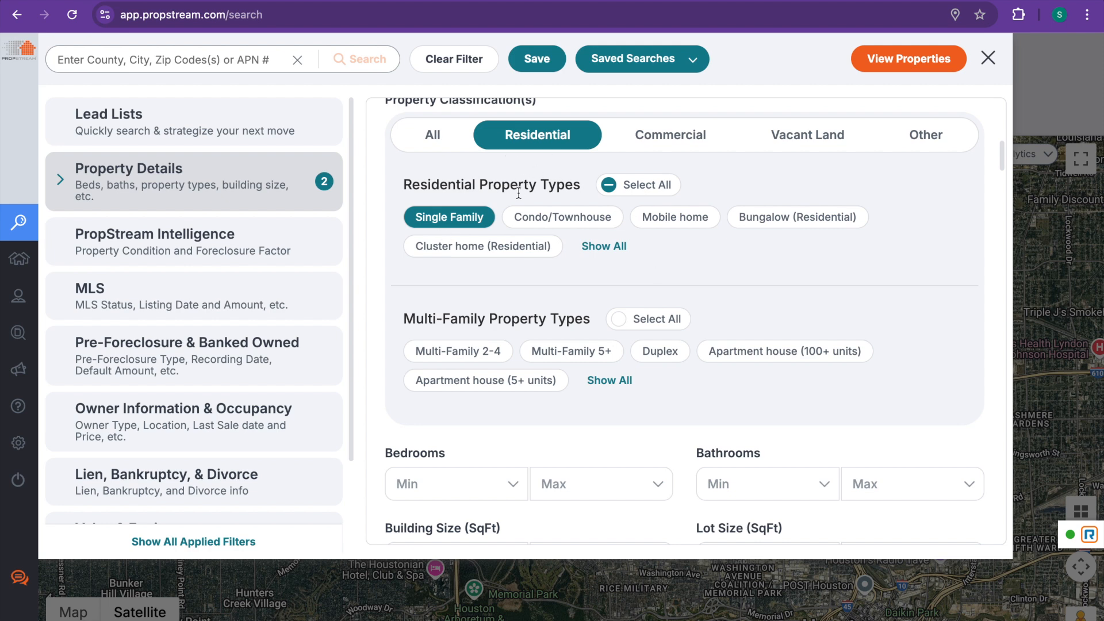
{"action": "scroll", "coordinate": [734, 275], "scroll_direction": "down", "scroll_amount": 4}
{"action": "scroll", "coordinate": [729, 276], "scroll_direction": "up", "scroll_amount": 4}
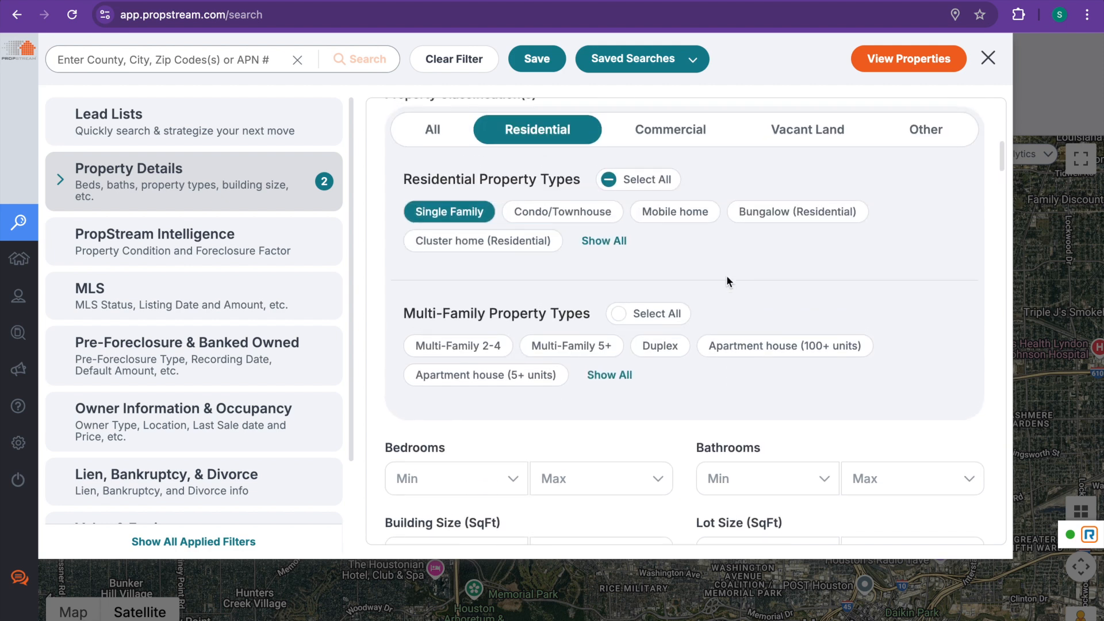
{"action": "scroll", "coordinate": [775, 313], "scroll_direction": "down", "scroll_amount": 4}
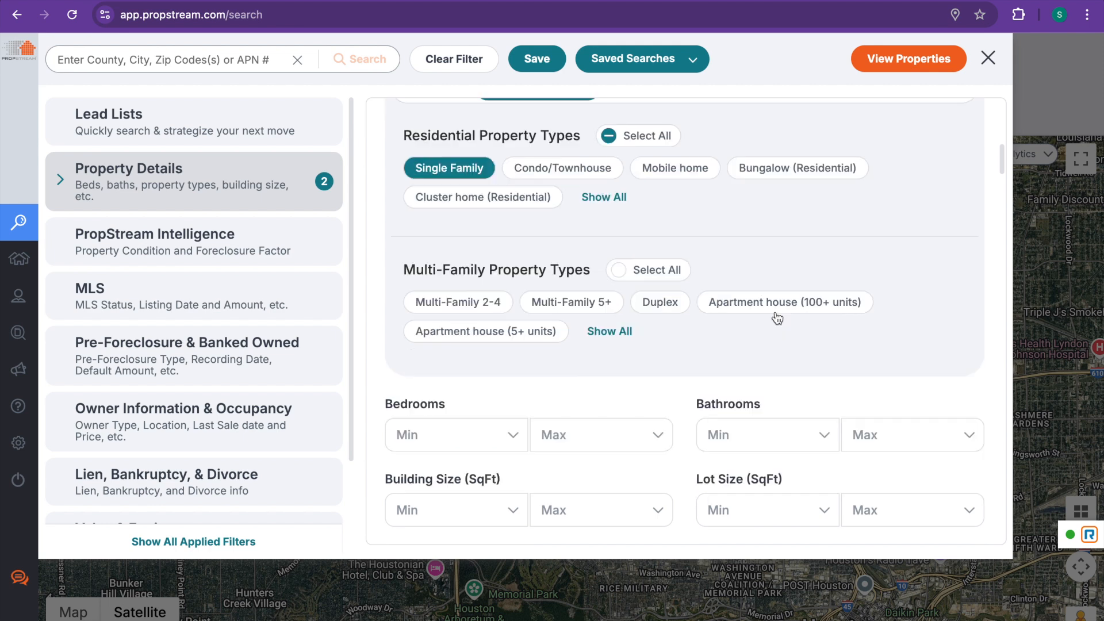
{"action": "left_click", "coordinate": [499, 364]}
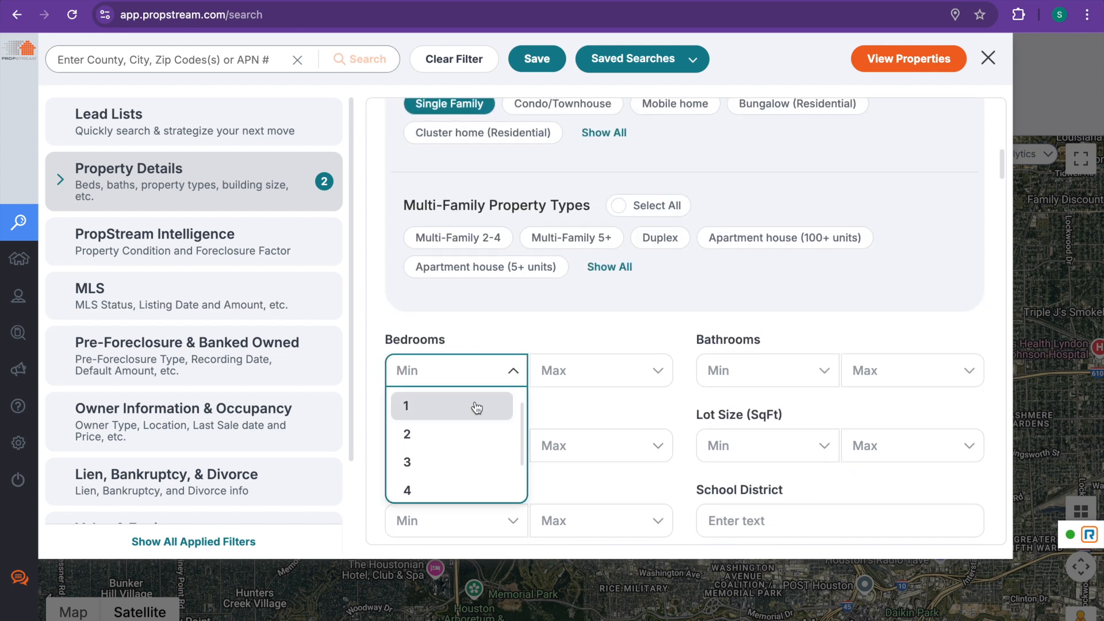
{"action": "left_click", "coordinate": [437, 465]}
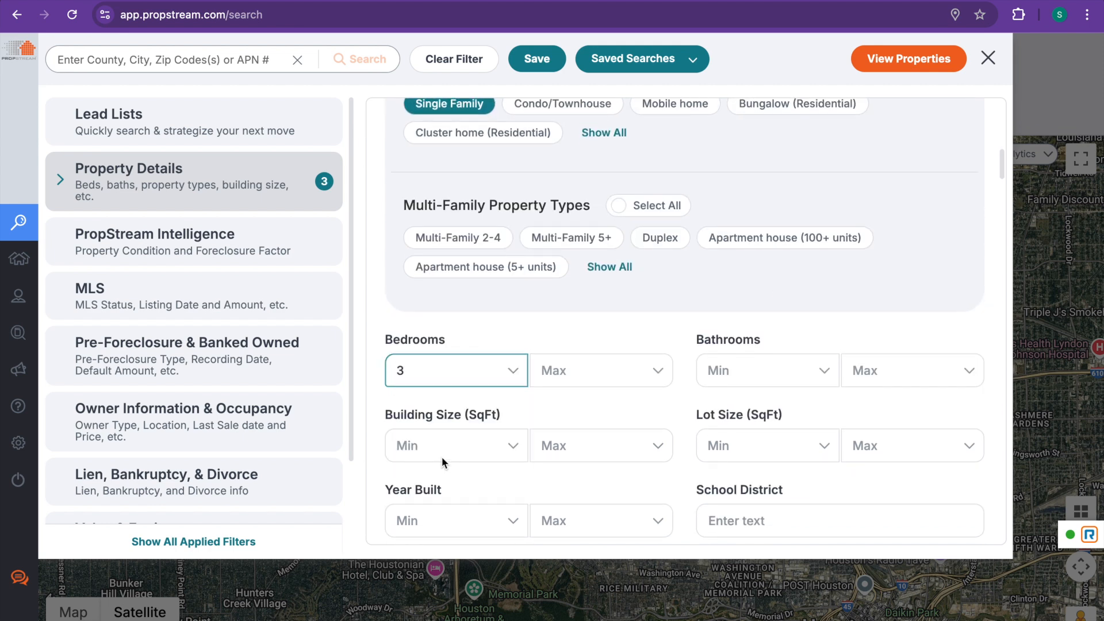
{"action": "left_click", "coordinate": [715, 370]}
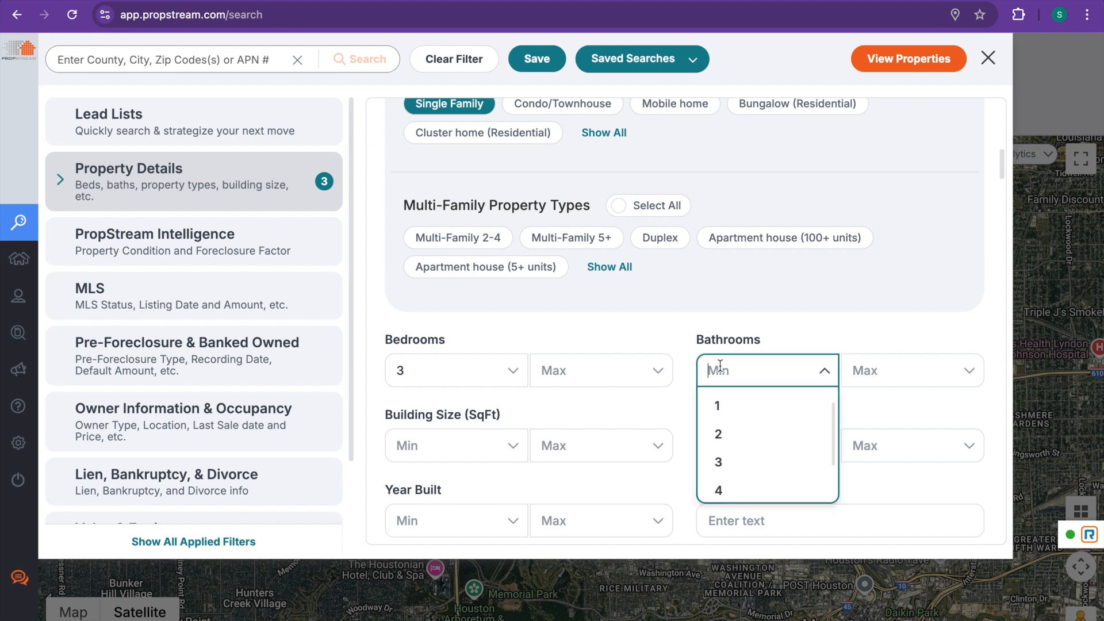
{"action": "left_click", "coordinate": [722, 404]}
Step: Review the remaining property detail filters, from building size and year built through association, pool, garage, basement and attic
{"action": "scroll", "coordinate": [650, 350], "scroll_direction": "down", "scroll_amount": 3}
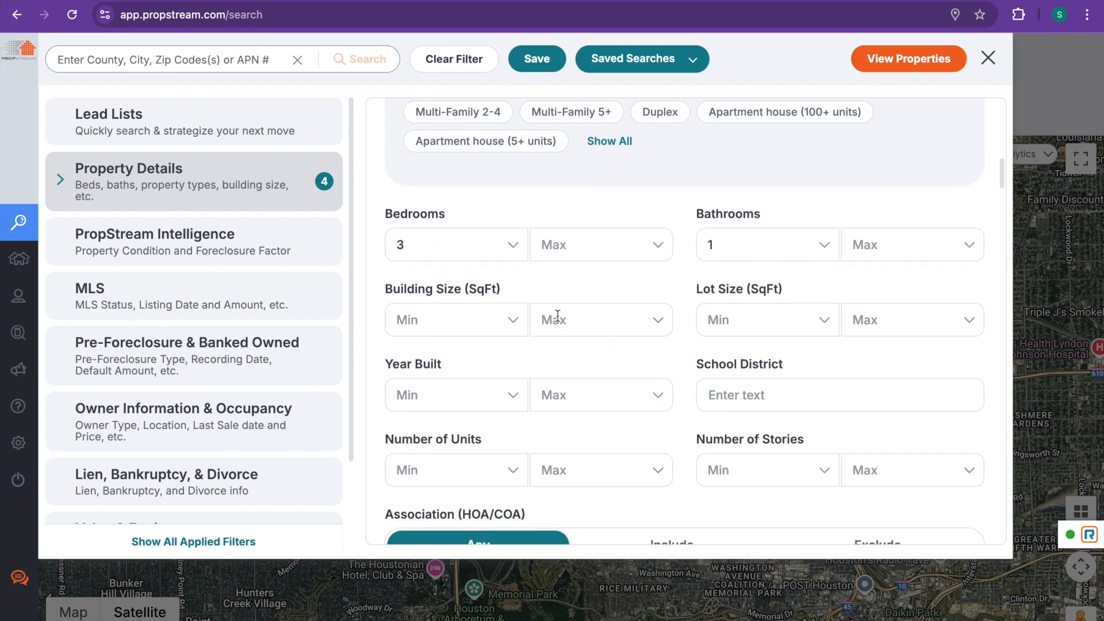
{"action": "scroll", "coordinate": [626, 327], "scroll_direction": "down", "scroll_amount": 2}
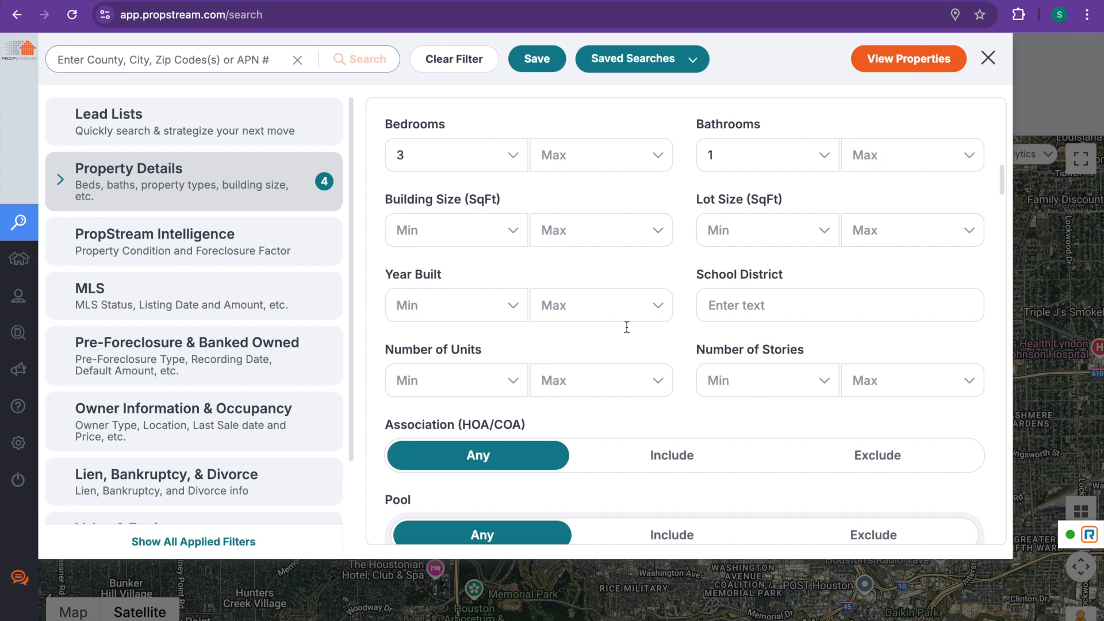
{"action": "scroll", "coordinate": [627, 326], "scroll_direction": "down", "scroll_amount": 1}
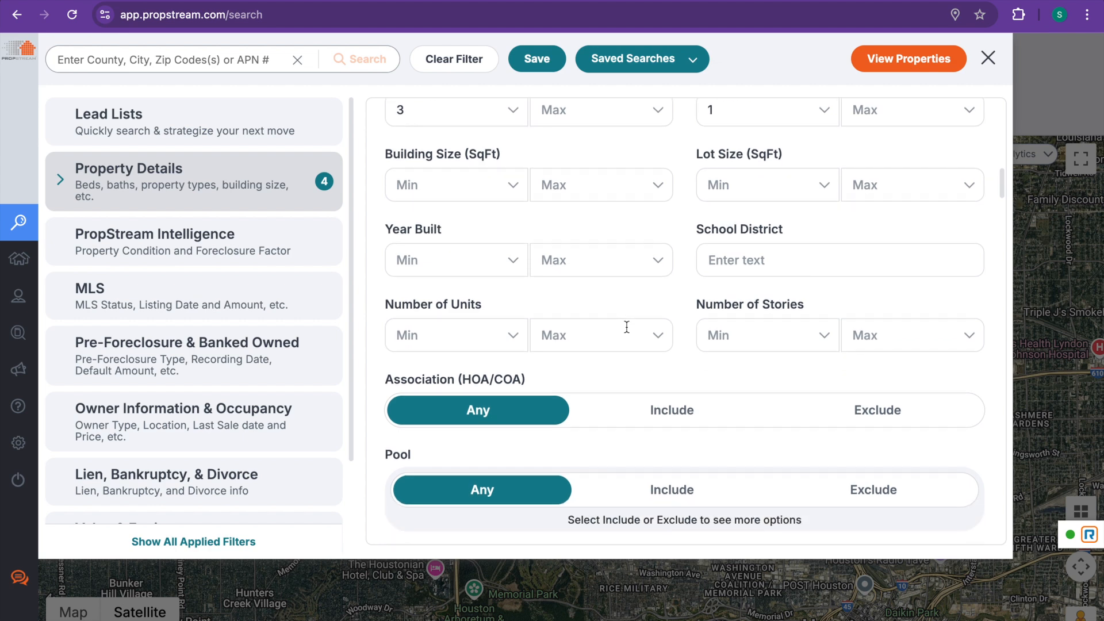
{"action": "scroll", "coordinate": [627, 326], "scroll_direction": "down", "scroll_amount": 2}
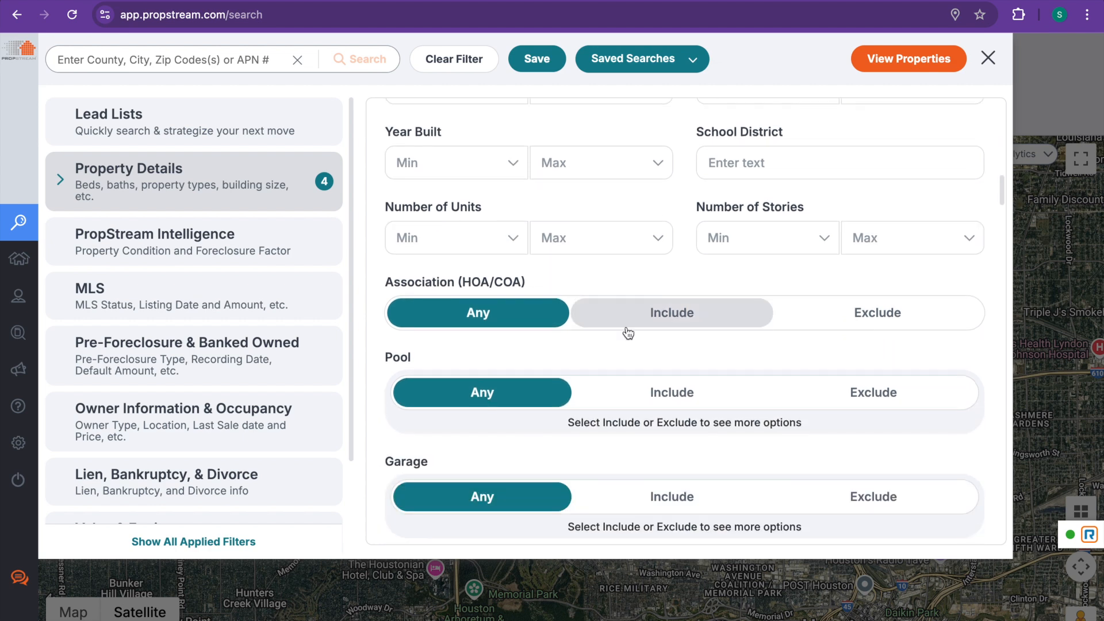
{"action": "scroll", "coordinate": [628, 329], "scroll_direction": "up", "scroll_amount": 2}
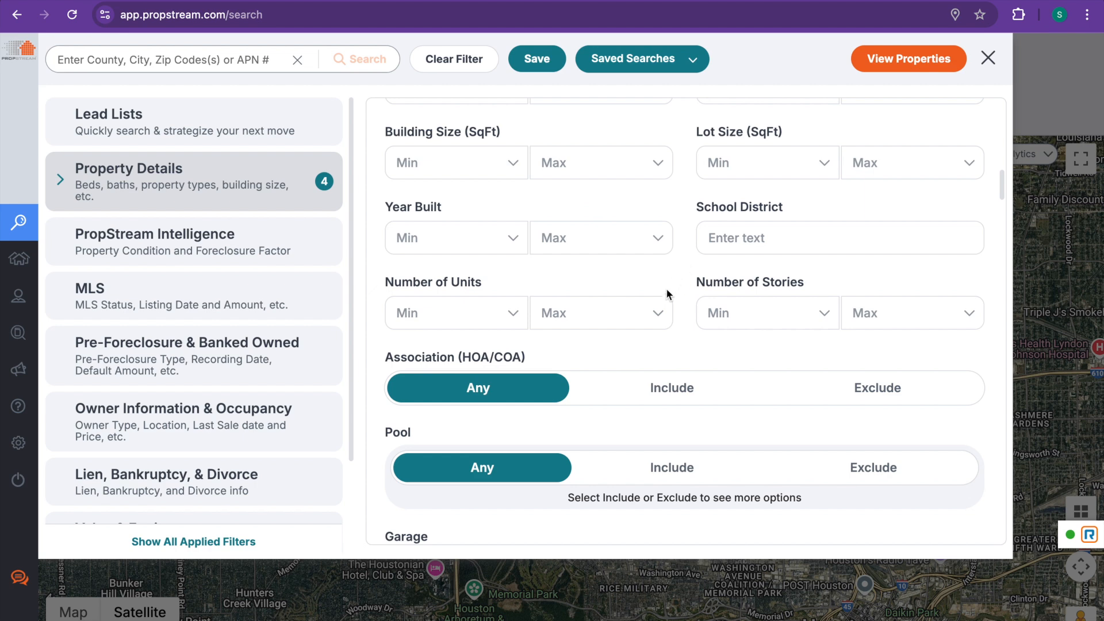
{"action": "scroll", "coordinate": [664, 313], "scroll_direction": "down", "scroll_amount": 1}
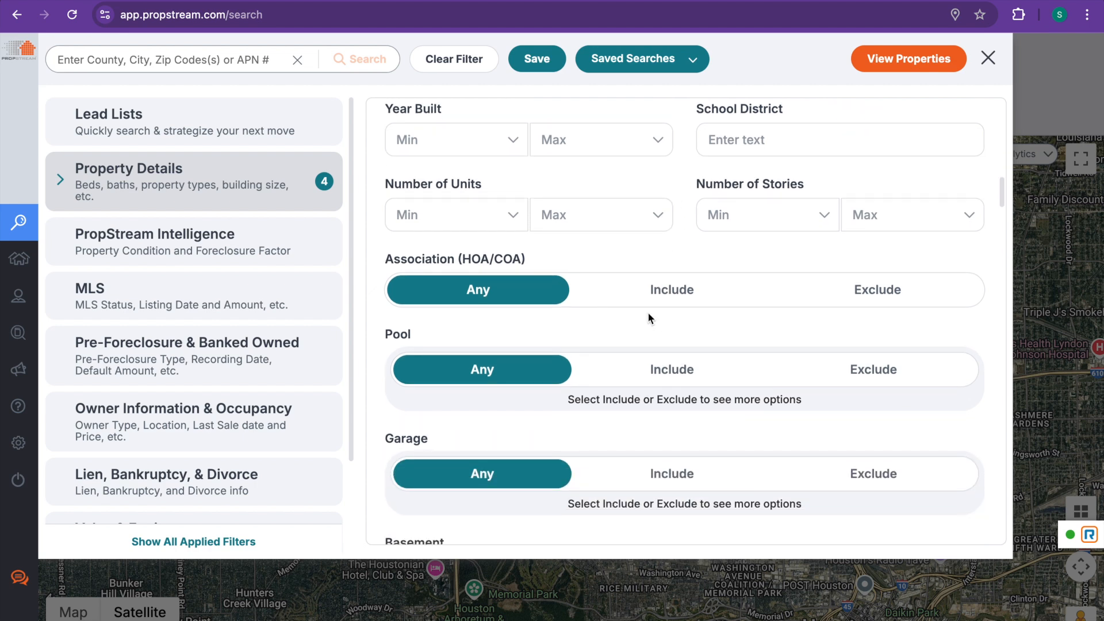
{"action": "scroll", "coordinate": [584, 292], "scroll_direction": "down", "scroll_amount": 3}
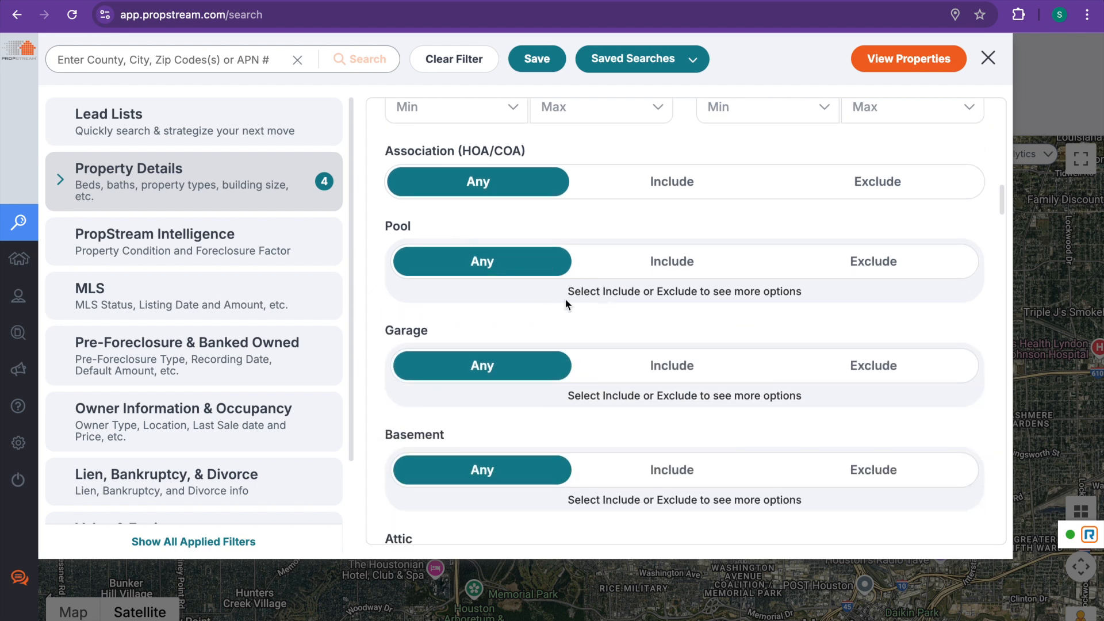
{"action": "scroll", "coordinate": [592, 309], "scroll_direction": "down", "scroll_amount": 2}
{"action": "scroll", "coordinate": [598, 312], "scroll_direction": "down", "scroll_amount": 4}
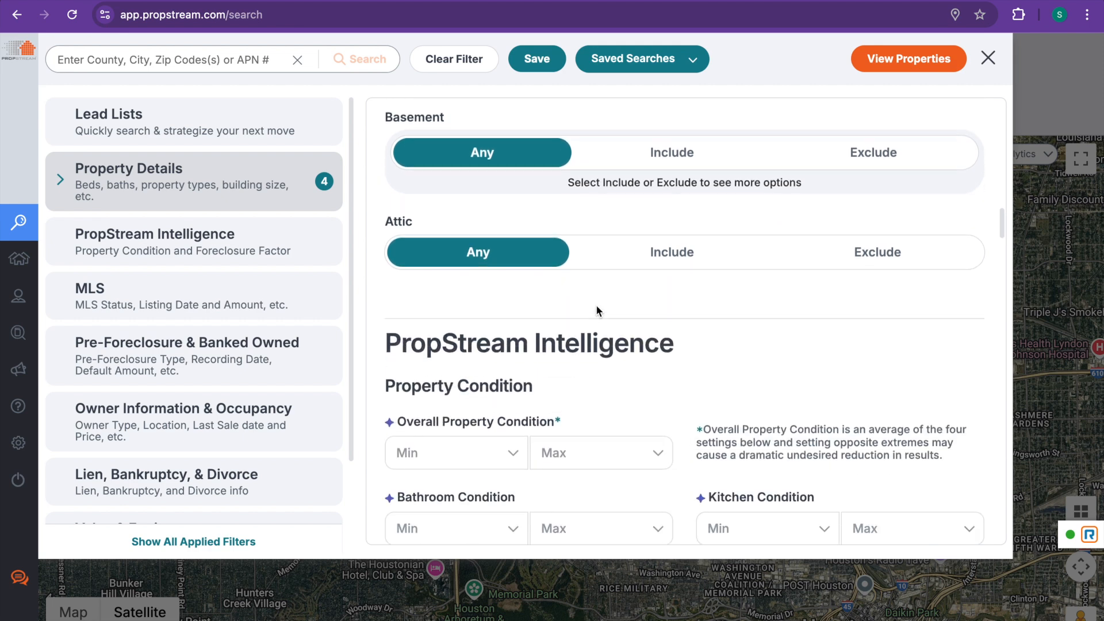
Step: Restrict the MLS filters to on-market properties listed For Sale with Active status
{"action": "scroll", "coordinate": [595, 305], "scroll_direction": "down", "scroll_amount": 5}
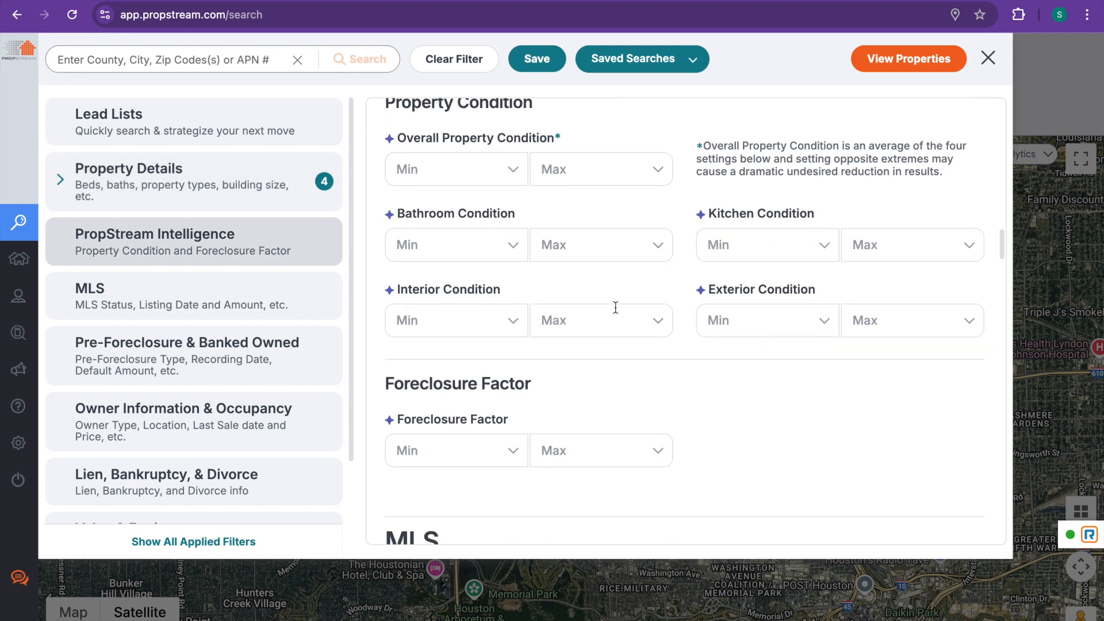
{"action": "scroll", "coordinate": [617, 308], "scroll_direction": "down", "scroll_amount": 5}
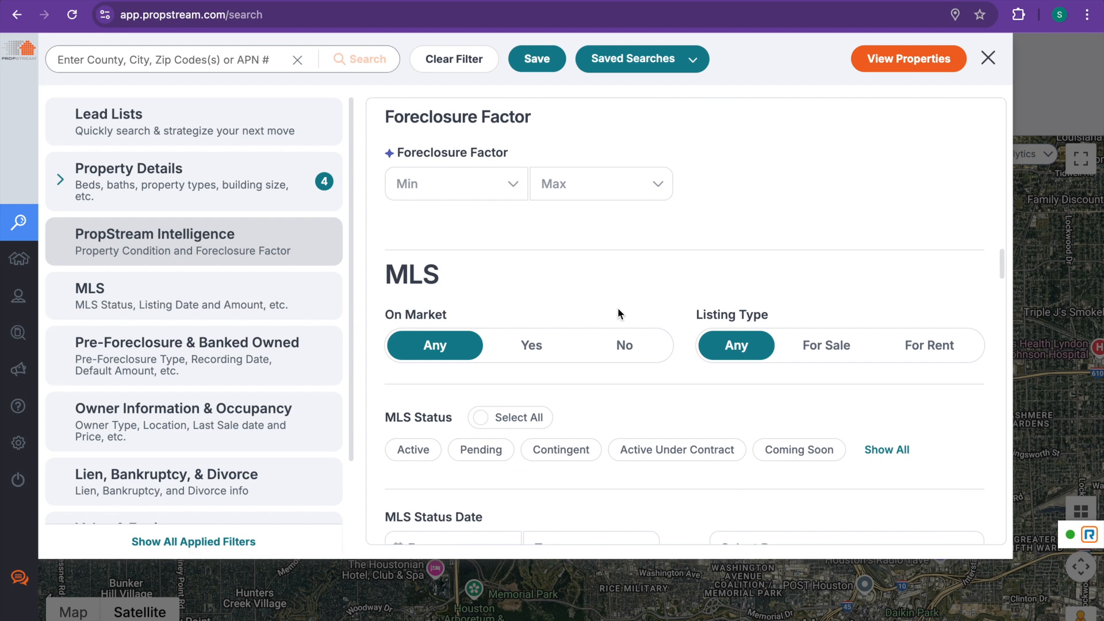
{"action": "scroll", "coordinate": [617, 309], "scroll_direction": "down", "scroll_amount": 1}
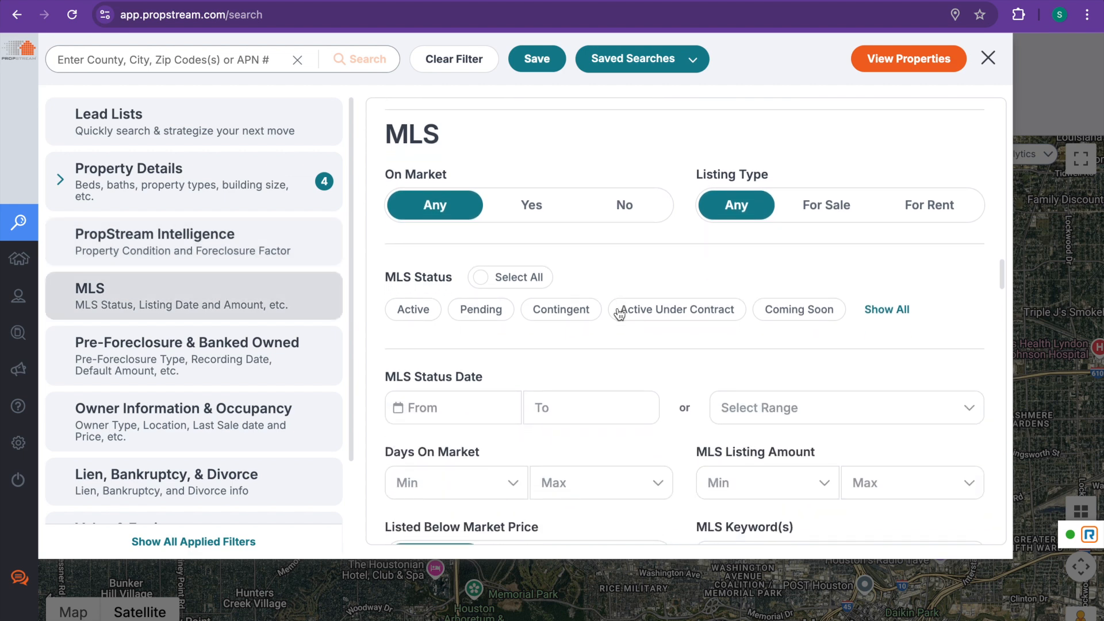
{"action": "left_click", "coordinate": [529, 204]}
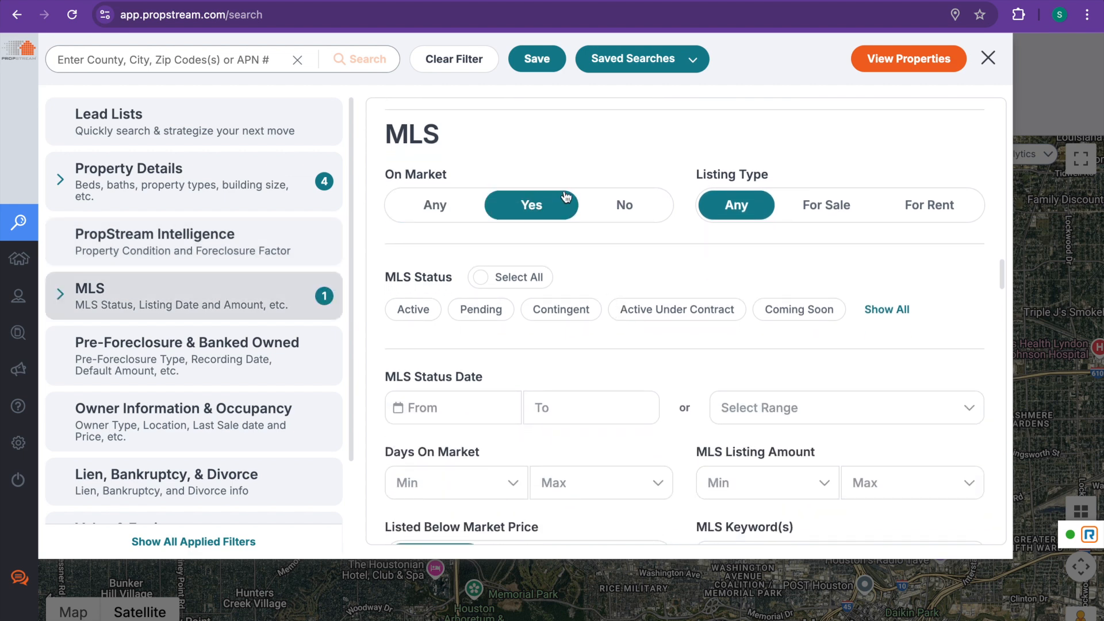
{"action": "left_click", "coordinate": [801, 207]}
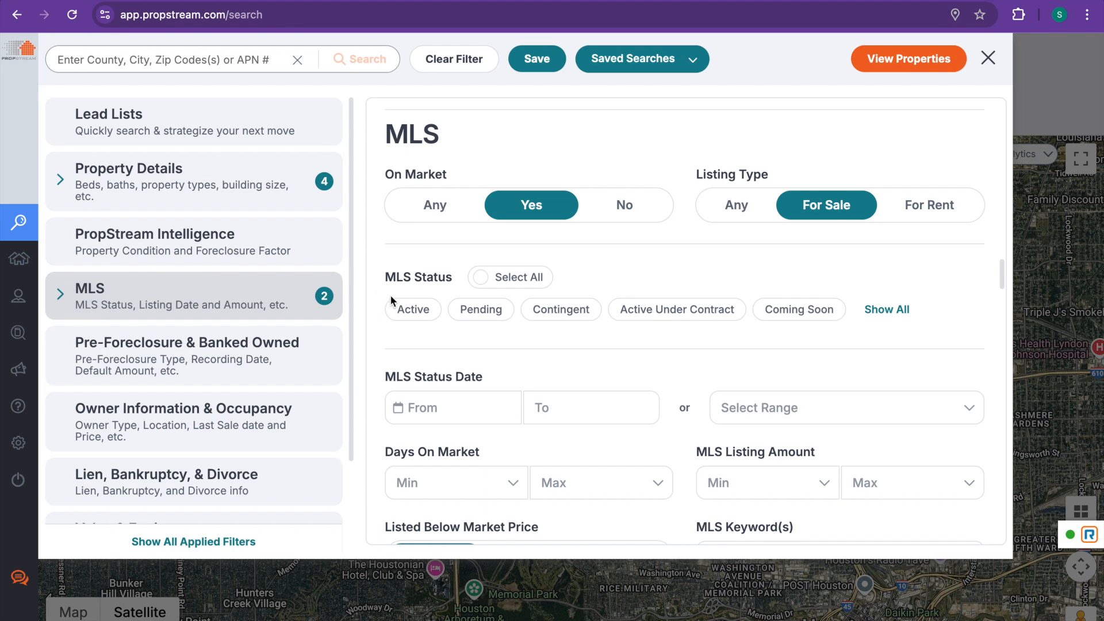
{"action": "left_click", "coordinate": [411, 312]}
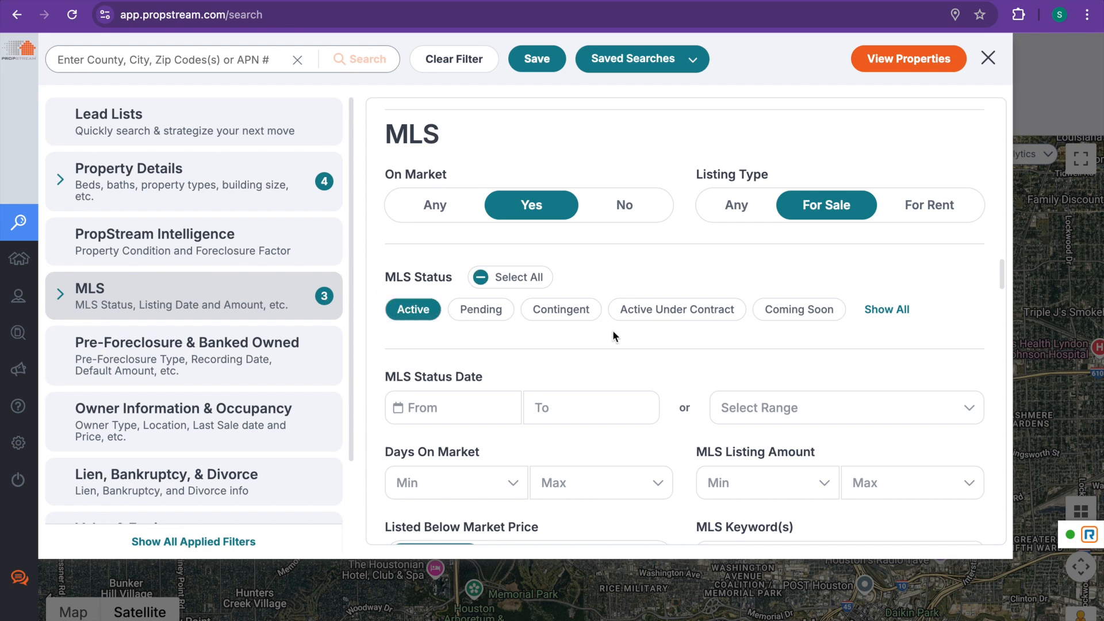
Step: Set the minimum Days On Market to 90 in the MLS filters
{"action": "scroll", "coordinate": [613, 334], "scroll_direction": "down", "scroll_amount": 2}
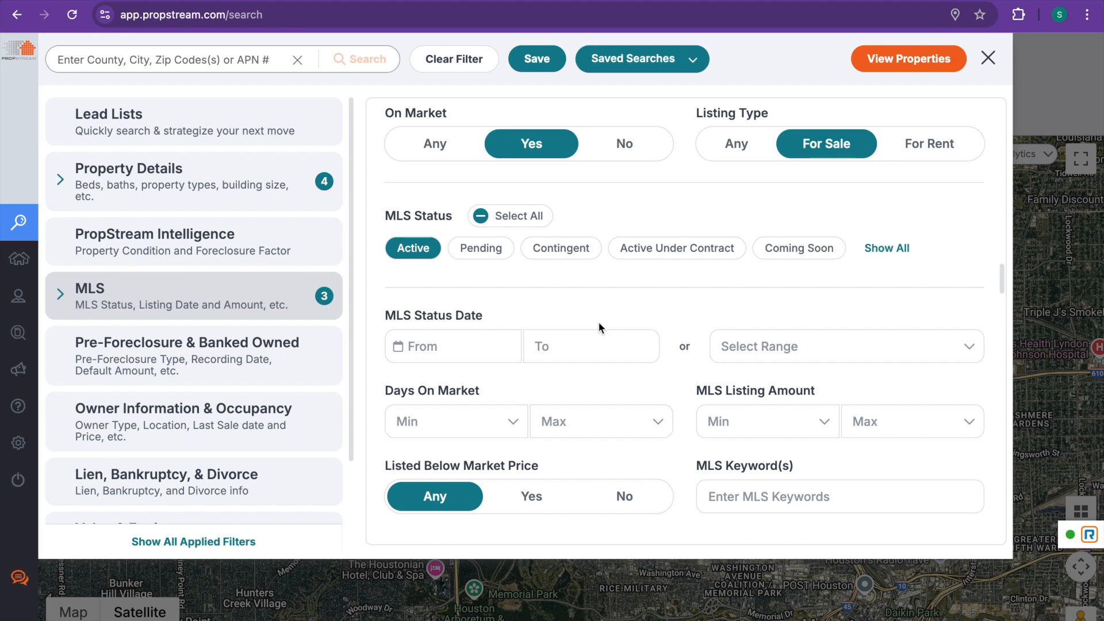
{"action": "scroll", "coordinate": [602, 321], "scroll_direction": "down", "scroll_amount": 2}
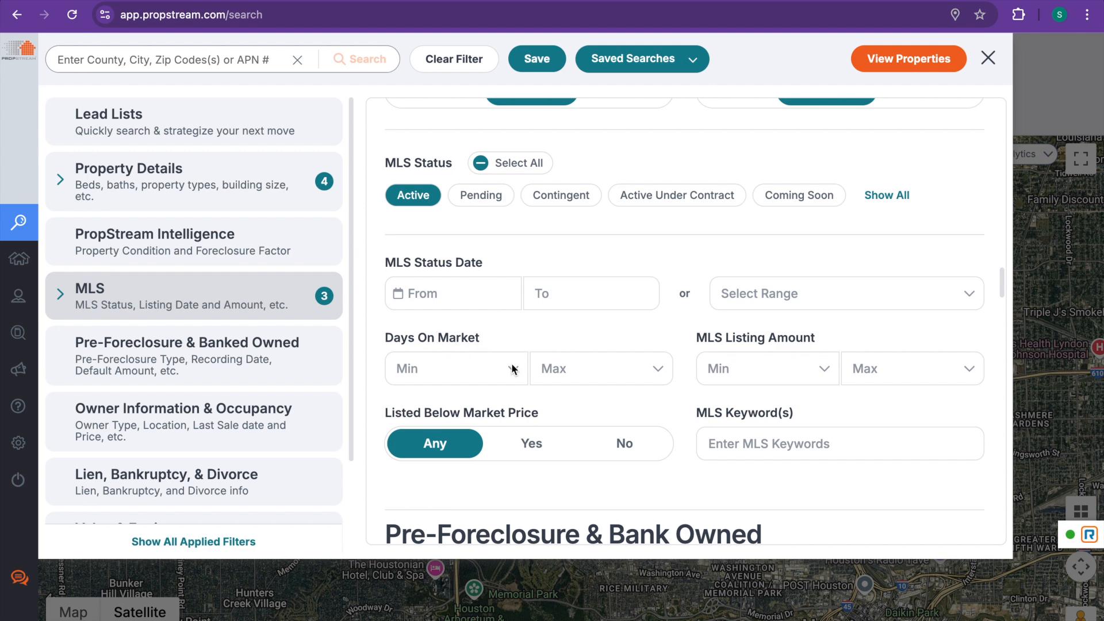
{"action": "left_click", "coordinate": [438, 373]}
{"action": "scroll", "coordinate": [466, 467], "scroll_direction": "down", "scroll_amount": 1}
{"action": "type", "text": "8"}
{"action": "key", "text": "BackSpace"}
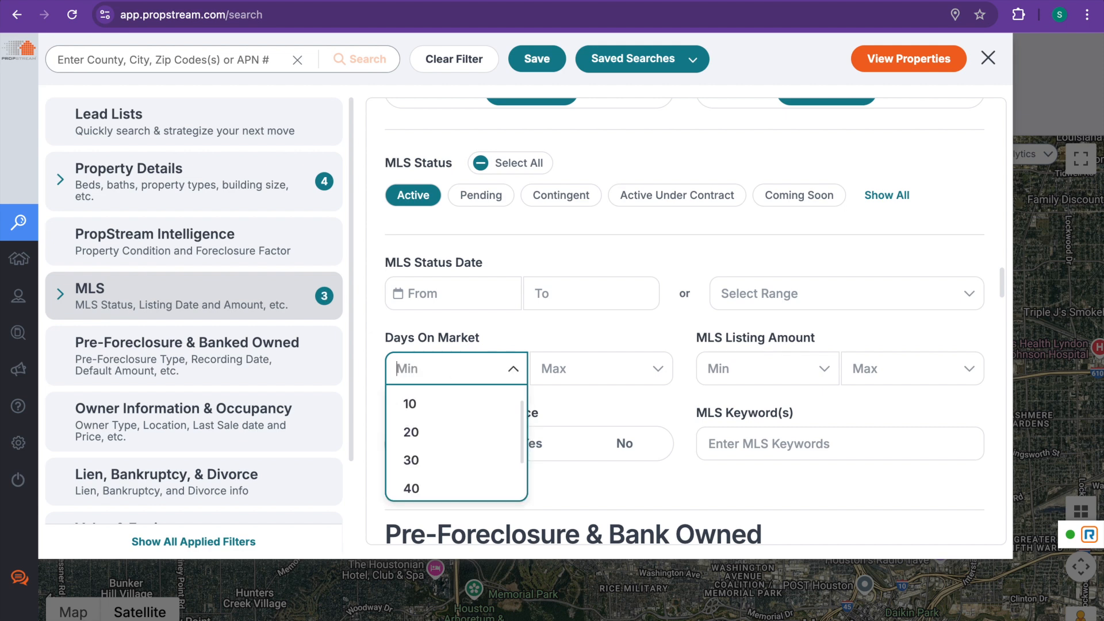
{"action": "type", "text": "0"}
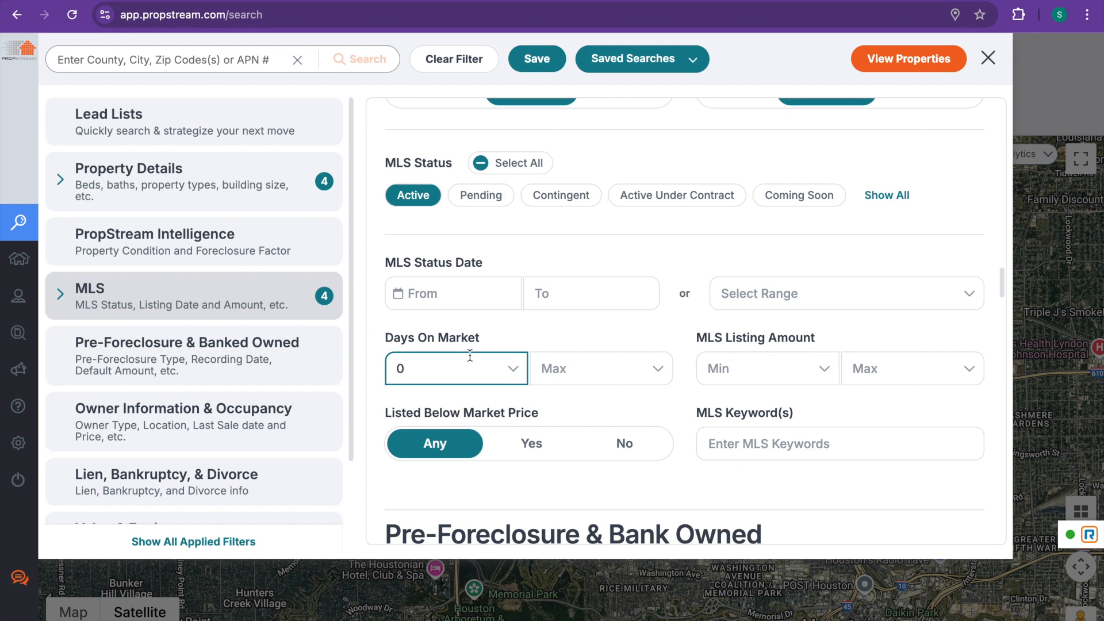
{"action": "key", "text": "BackSpace"}
{"action": "type", "text": "90"}
{"action": "left_click", "coordinate": [523, 339]}
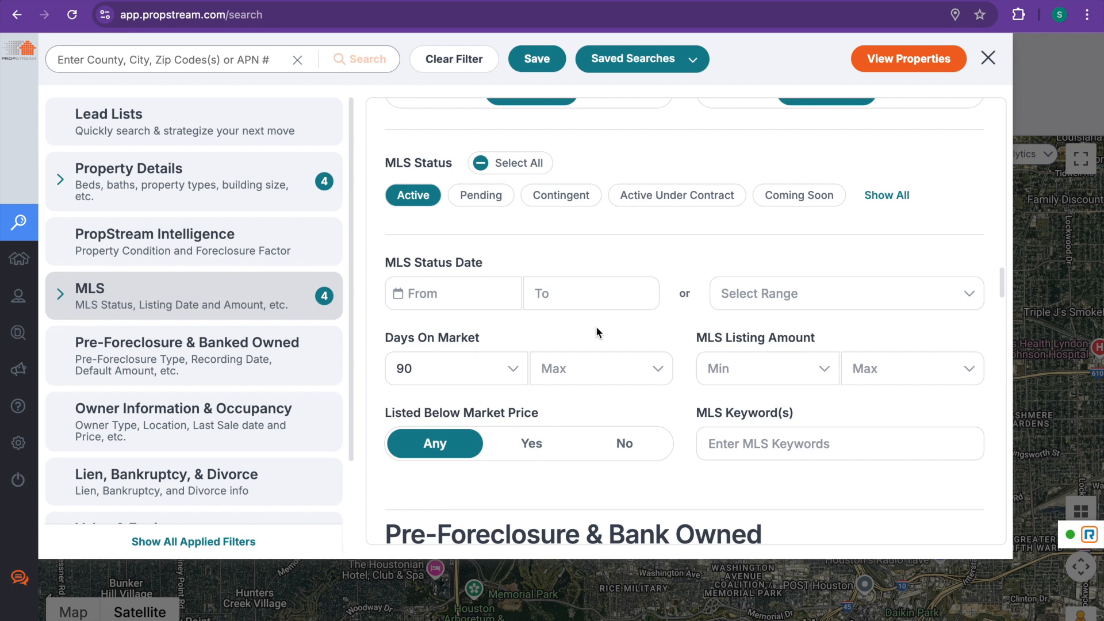
Step: Set the minimum MLS Listing Amount to 50,000 and review the MLS filter selections
{"action": "scroll", "coordinate": [594, 327], "scroll_direction": "down", "scroll_amount": 1}
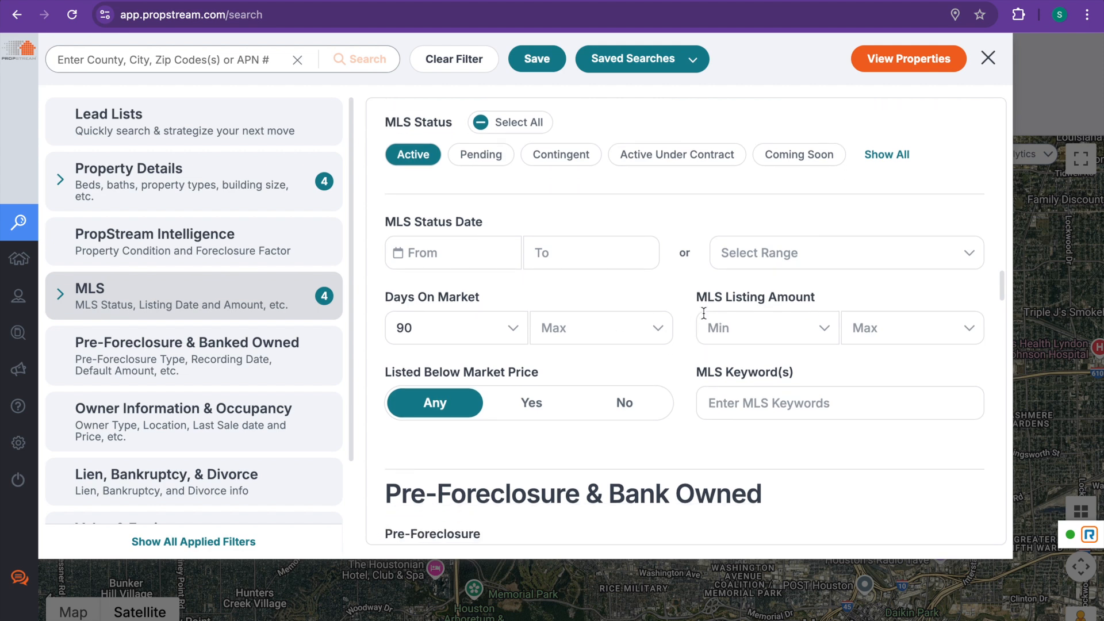
{"action": "left_click", "coordinate": [776, 322]}
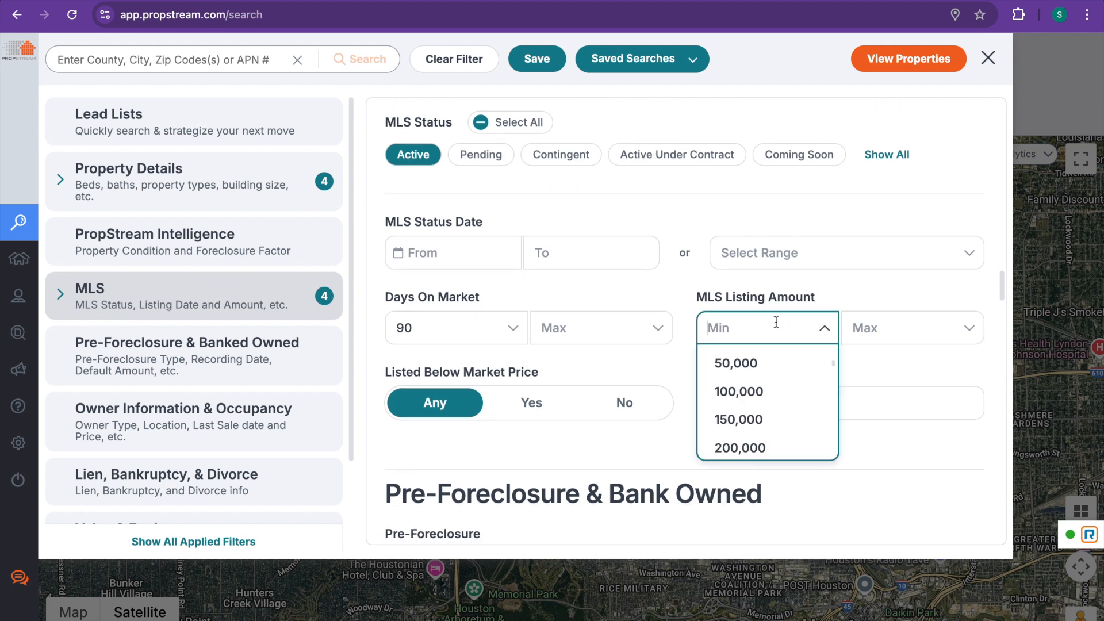
{"action": "left_click", "coordinate": [751, 364]}
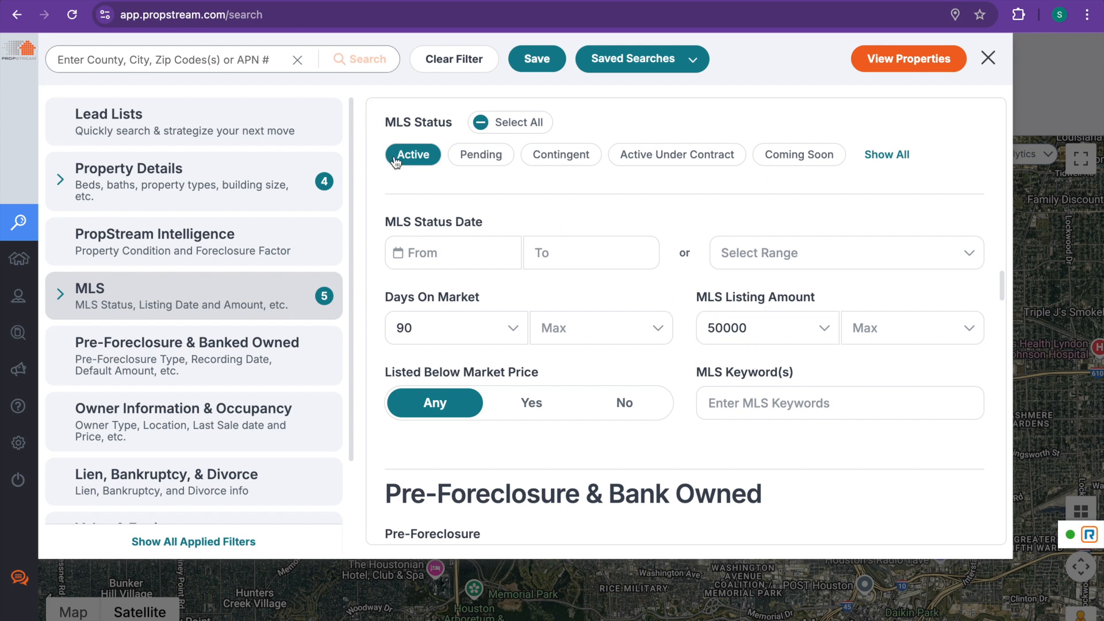
{"action": "scroll", "coordinate": [564, 231], "scroll_direction": "up", "scroll_amount": 2}
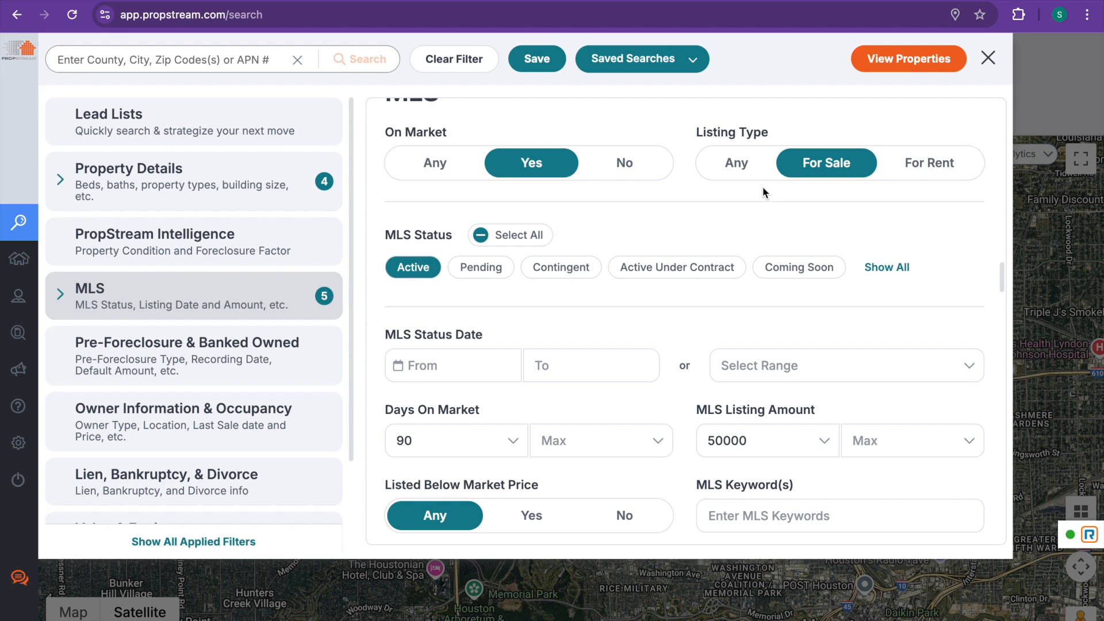
{"action": "scroll", "coordinate": [723, 221], "scroll_direction": "down", "scroll_amount": 2}
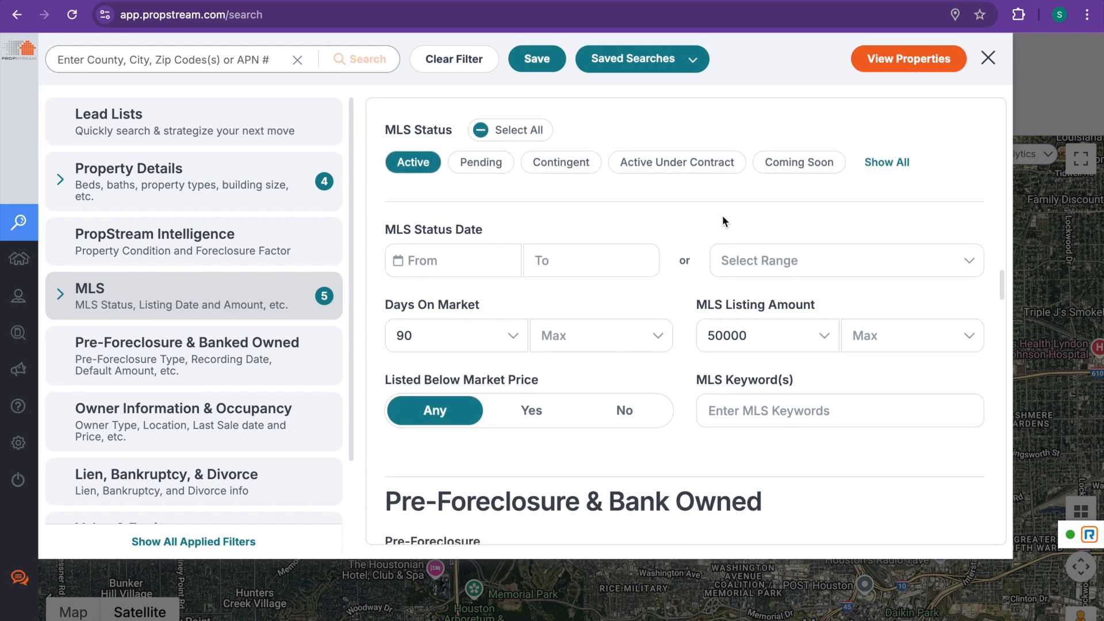
{"action": "scroll", "coordinate": [722, 218], "scroll_direction": "down", "scroll_amount": 1}
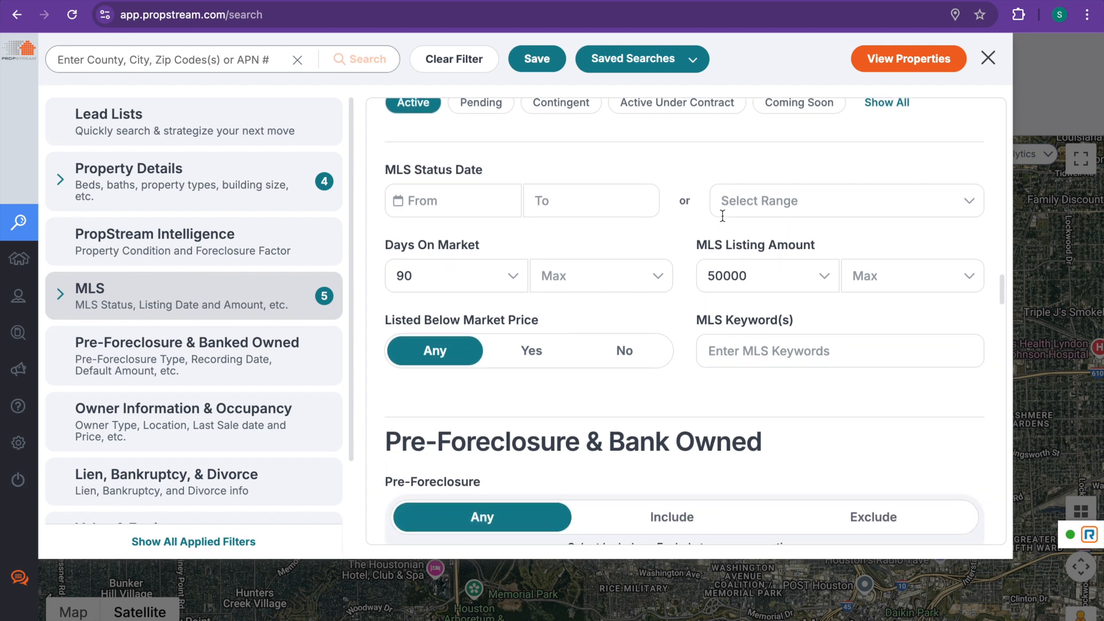
Step: Restrict the Owner Type to Individual in the Owner Information & Occupancy filters
{"action": "scroll", "coordinate": [771, 275], "scroll_direction": "down", "scroll_amount": 1}
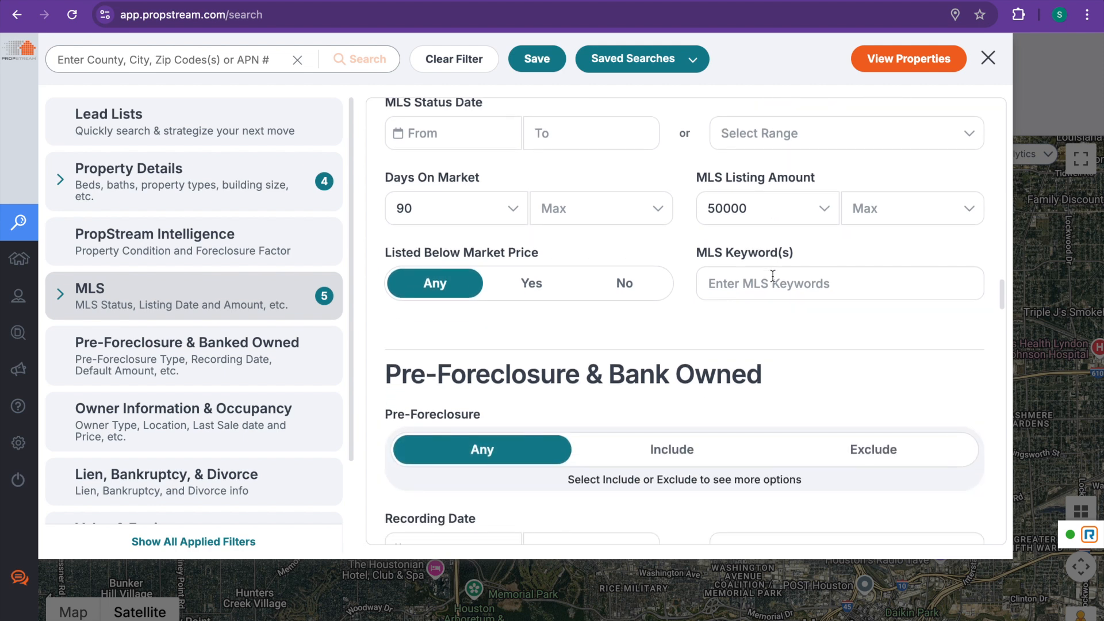
{"action": "scroll", "coordinate": [770, 276], "scroll_direction": "down", "scroll_amount": 1}
{"action": "scroll", "coordinate": [673, 276], "scroll_direction": "down", "scroll_amount": 3}
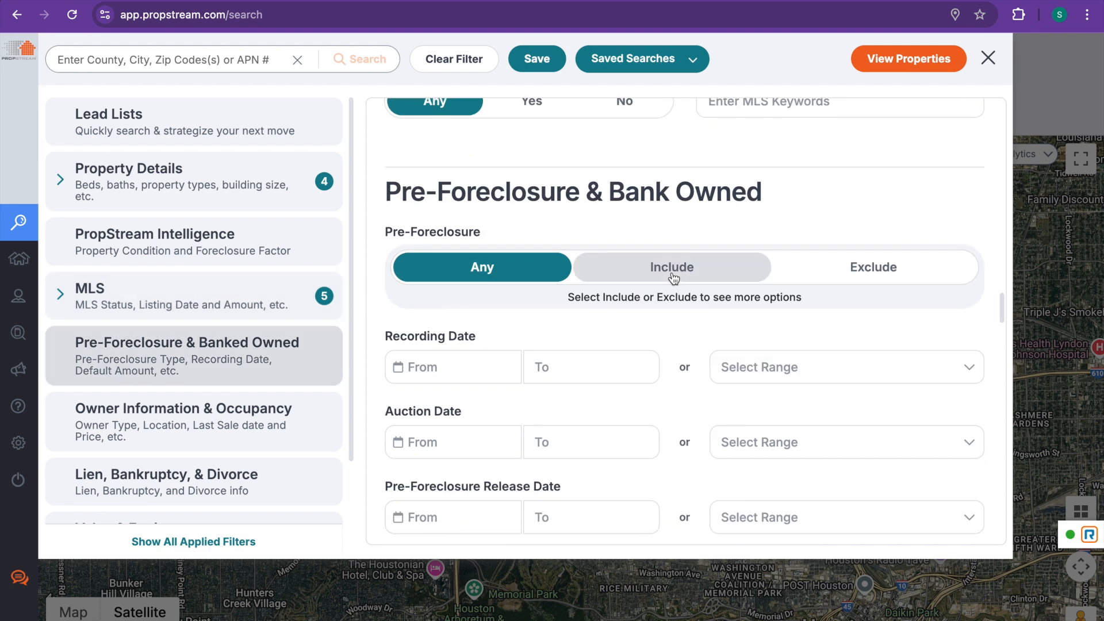
{"action": "scroll", "coordinate": [674, 279], "scroll_direction": "down", "scroll_amount": 5}
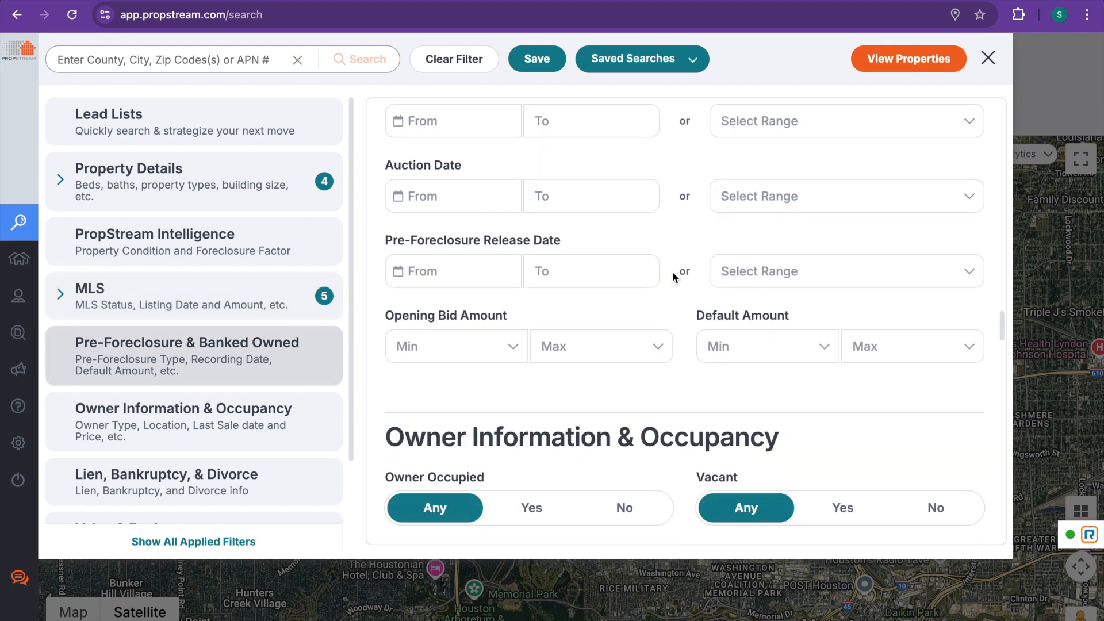
{"action": "scroll", "coordinate": [674, 278], "scroll_direction": "down", "scroll_amount": 3}
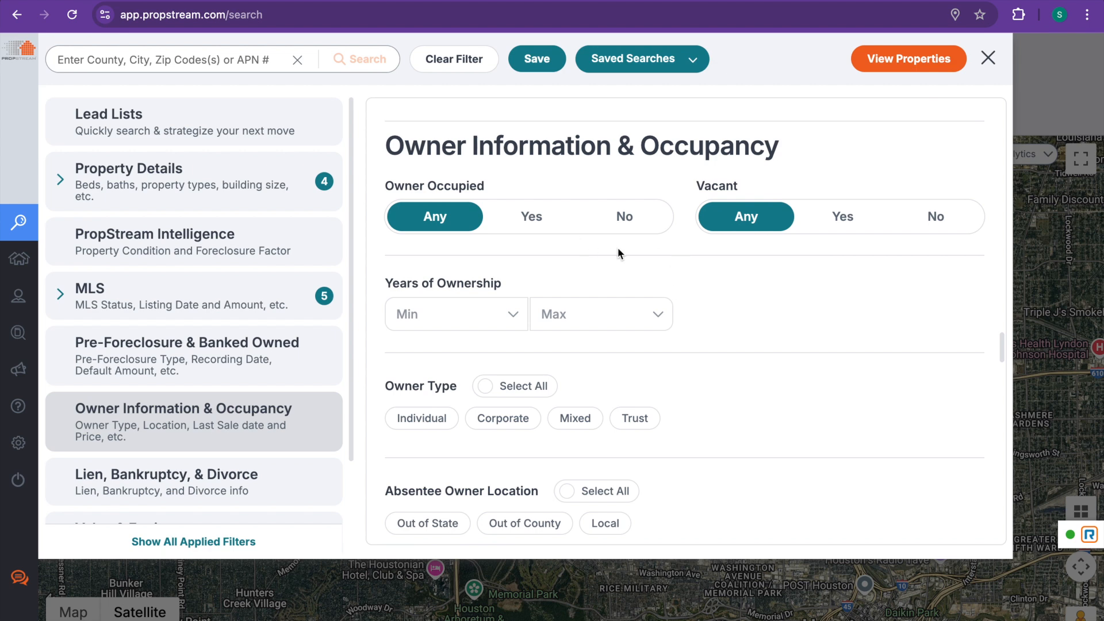
{"action": "scroll", "coordinate": [617, 252], "scroll_direction": "down", "scroll_amount": 2}
{"action": "scroll", "coordinate": [523, 275], "scroll_direction": "up", "scroll_amount": 1}
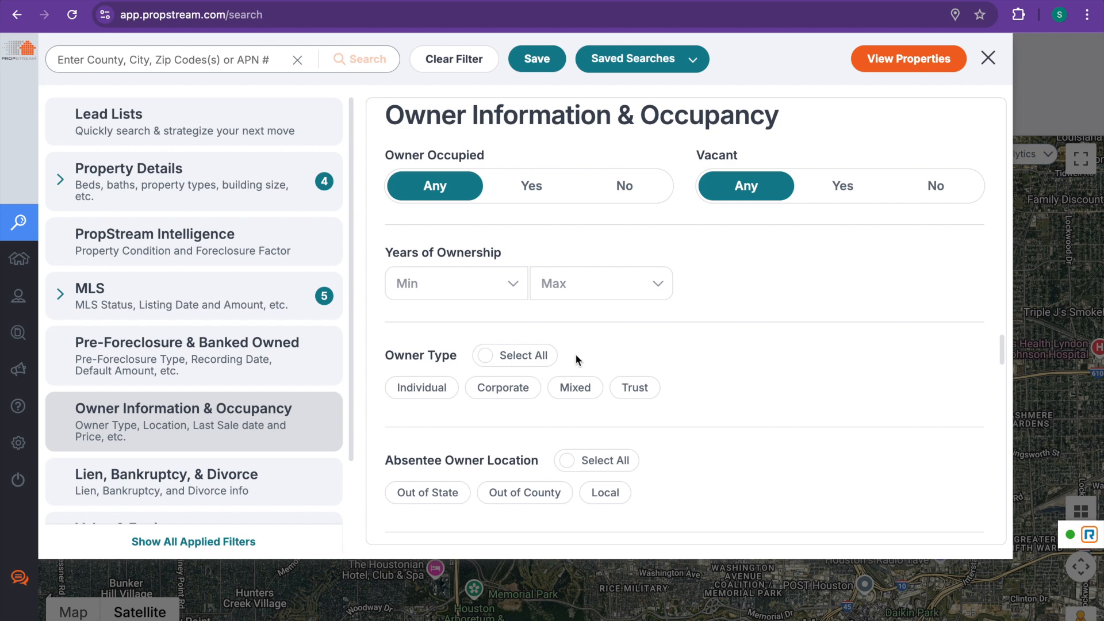
{"action": "left_click", "coordinate": [428, 388]}
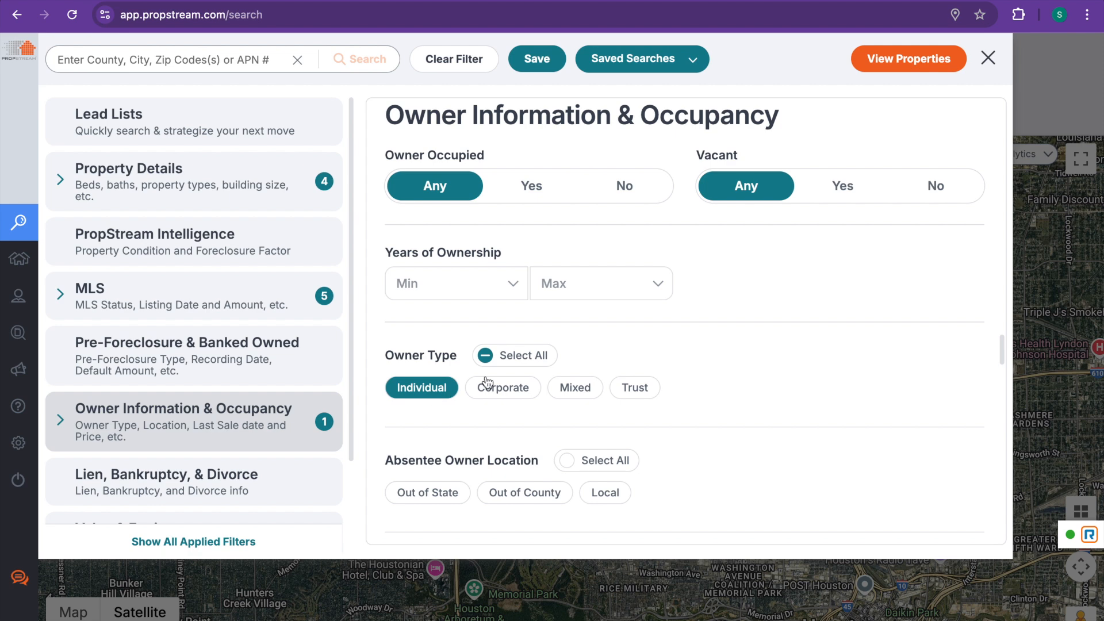
Step: Review the remaining owner filters, from absentee location and last sale through tax exemption, and the Lien, Bankruptcy, & Divorce filters
{"action": "scroll", "coordinate": [565, 376], "scroll_direction": "down", "scroll_amount": 2}
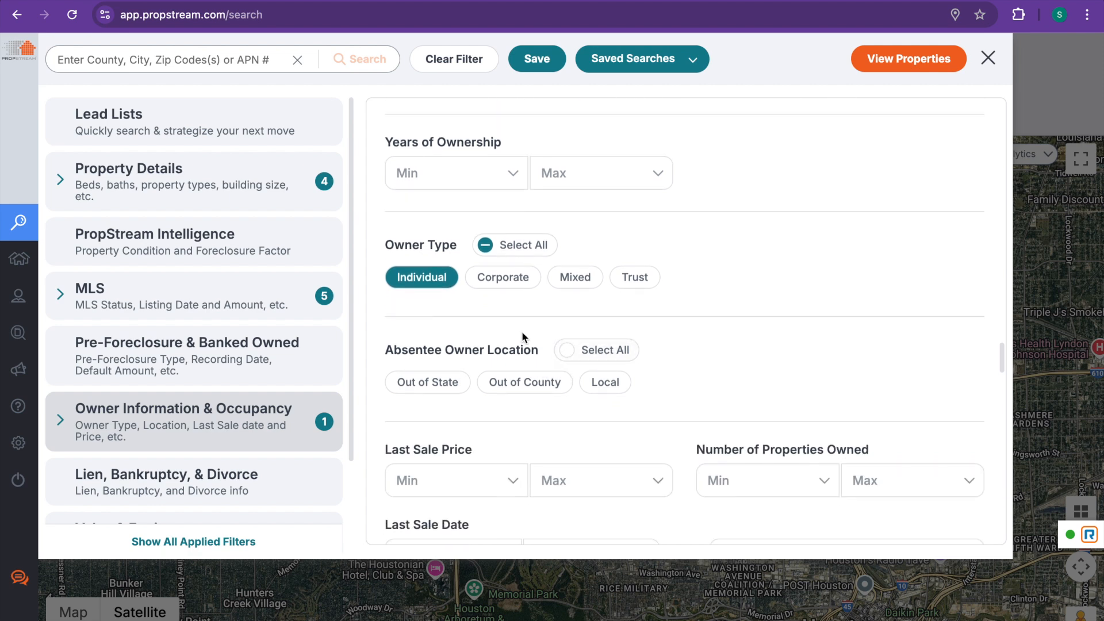
{"action": "scroll", "coordinate": [522, 331], "scroll_direction": "down", "scroll_amount": 1}
{"action": "scroll", "coordinate": [520, 331], "scroll_direction": "down", "scroll_amount": 2}
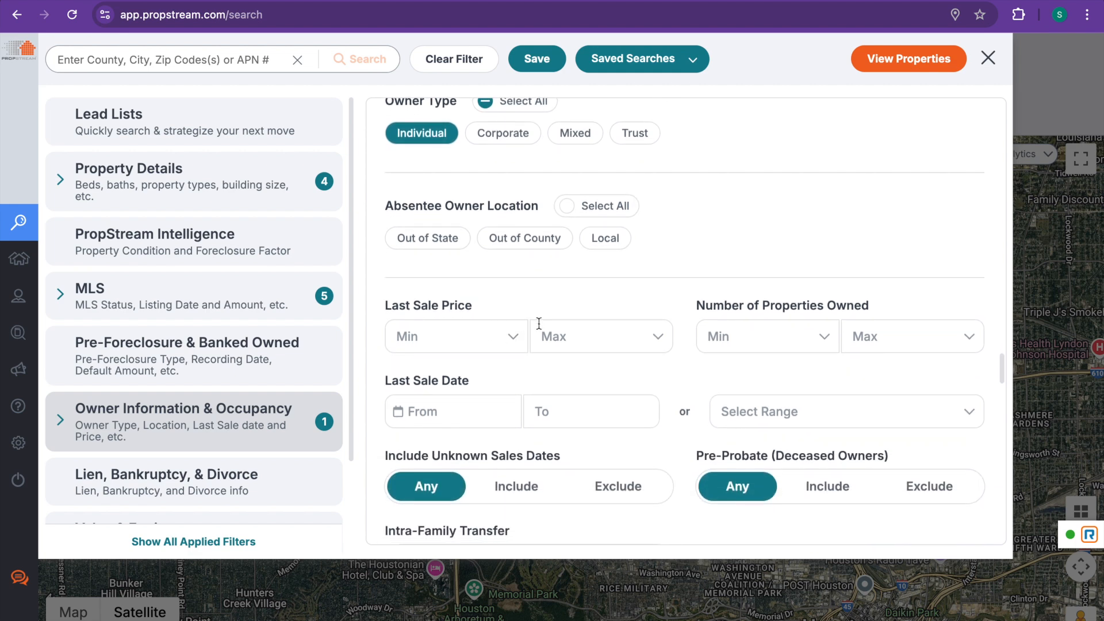
{"action": "scroll", "coordinate": [610, 329], "scroll_direction": "down", "scroll_amount": 1}
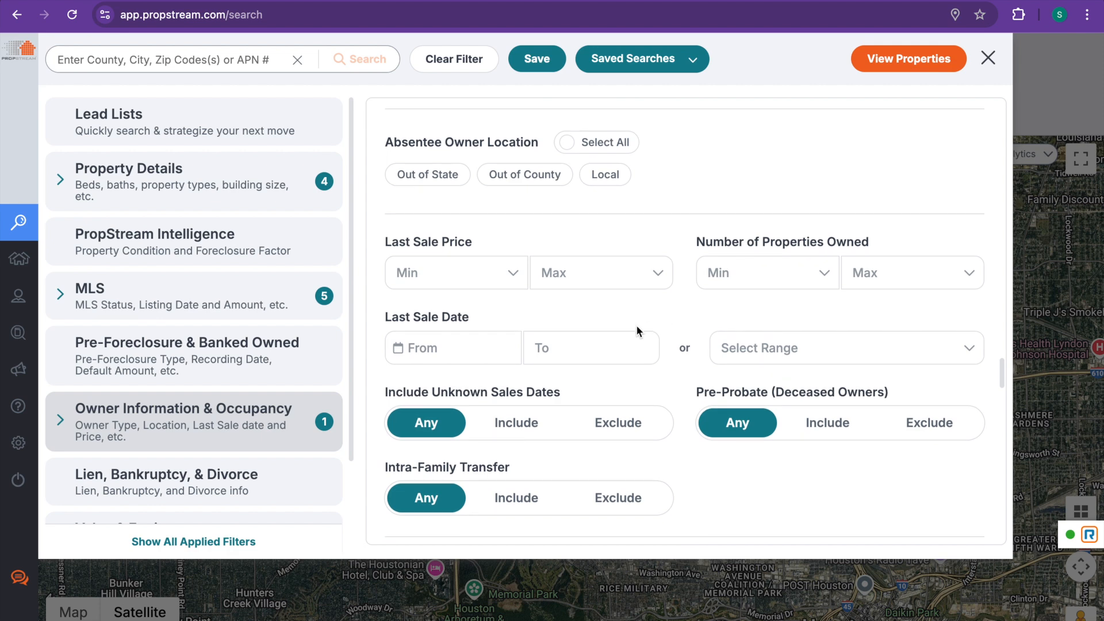
{"action": "scroll", "coordinate": [611, 332], "scroll_direction": "down", "scroll_amount": 2}
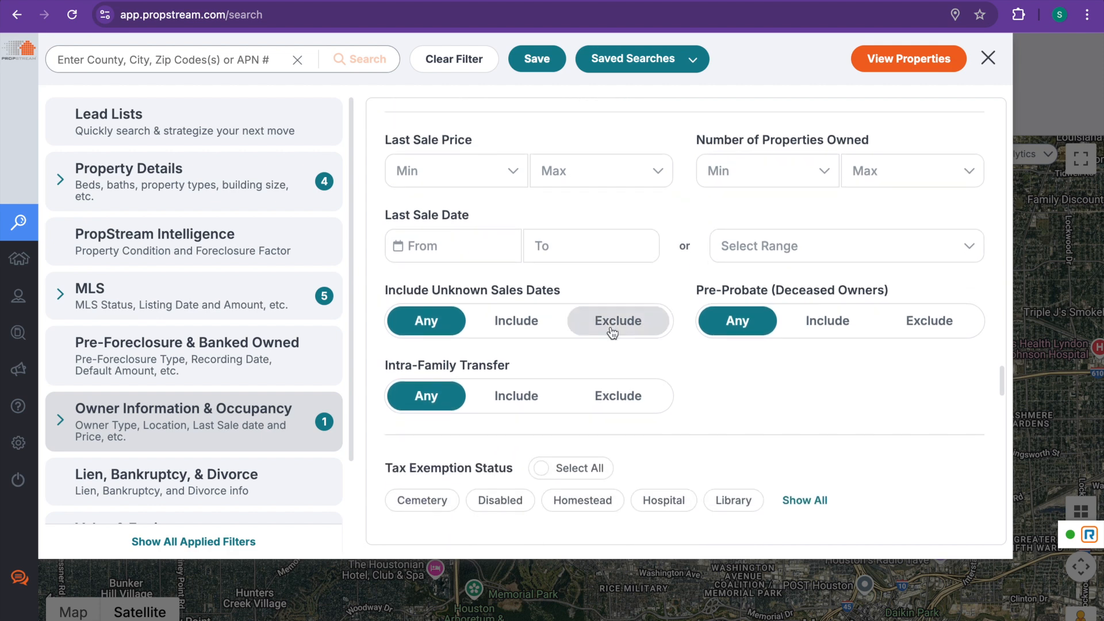
{"action": "scroll", "coordinate": [579, 325], "scroll_direction": "down", "scroll_amount": 1}
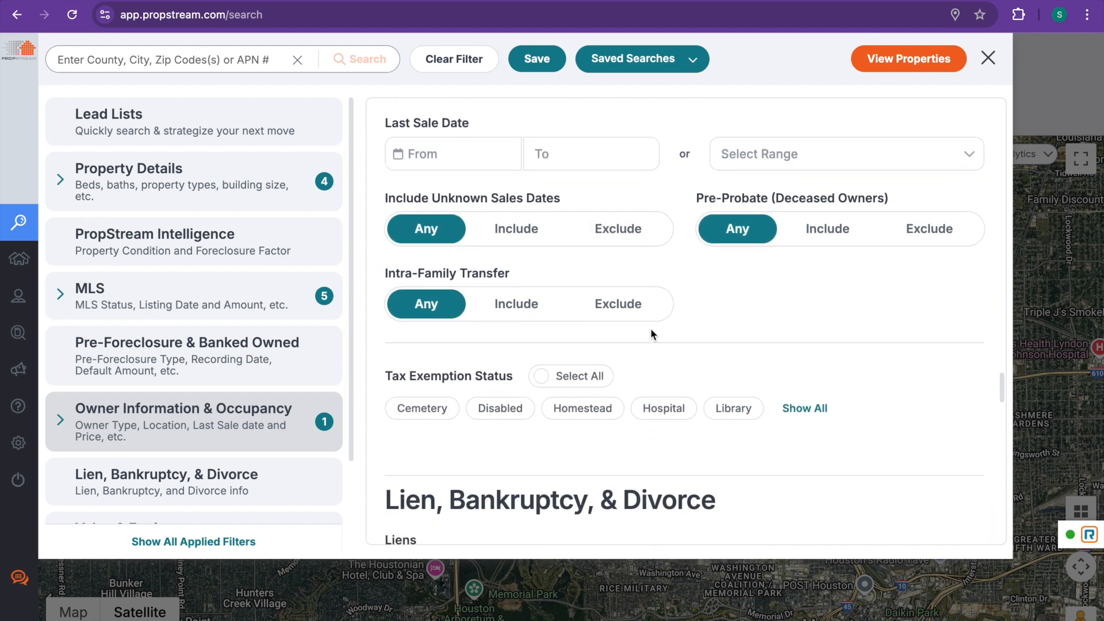
{"action": "scroll", "coordinate": [652, 334], "scroll_direction": "down", "scroll_amount": 2}
{"action": "scroll", "coordinate": [652, 331], "scroll_direction": "down", "scroll_amount": 3}
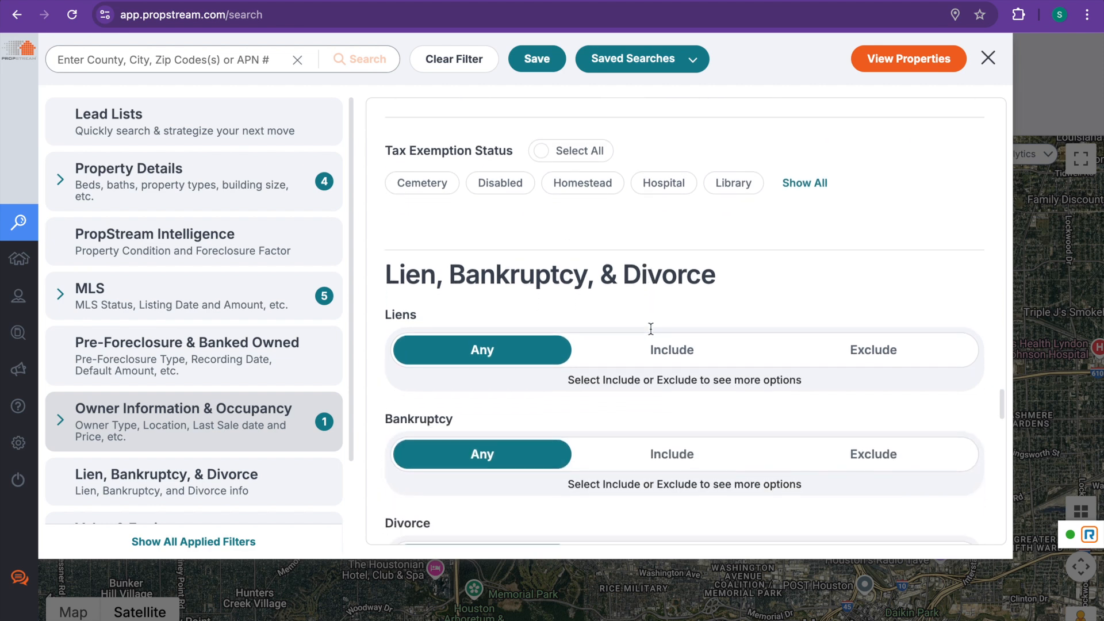
{"action": "scroll", "coordinate": [650, 331], "scroll_direction": "down", "scroll_amount": 2}
{"action": "scroll", "coordinate": [652, 333], "scroll_direction": "down", "scroll_amount": 2}
{"action": "scroll", "coordinate": [651, 335], "scroll_direction": "down", "scroll_amount": 2}
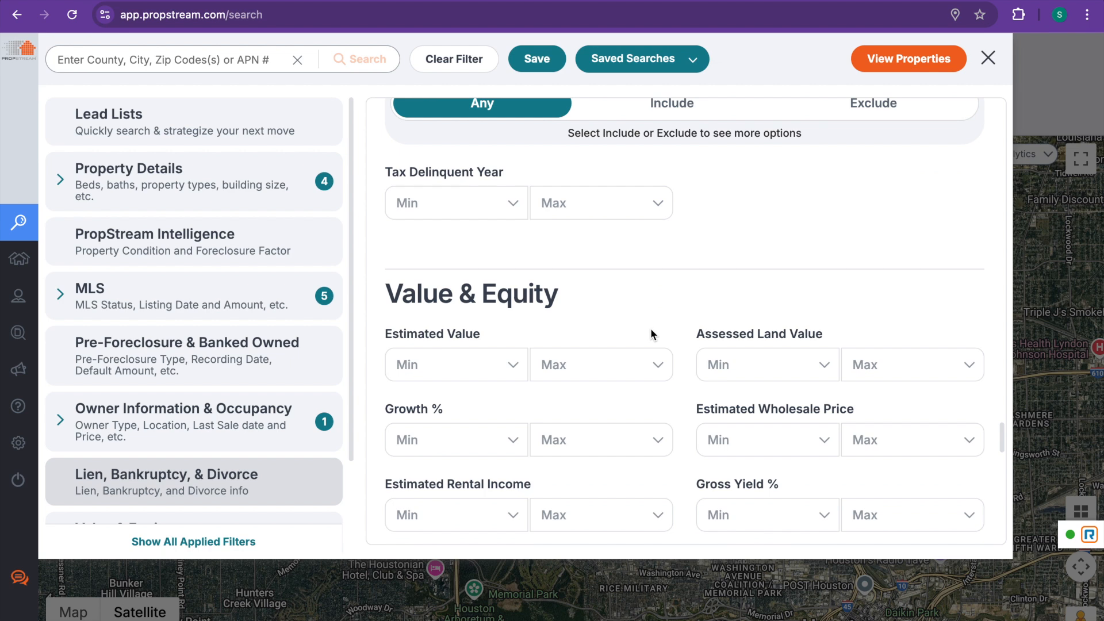
Step: Set the maximum Estimated Equity % to 20% in the Value & Equity filters
{"action": "scroll", "coordinate": [650, 333], "scroll_direction": "down", "scroll_amount": 2}
{"action": "scroll", "coordinate": [650, 332], "scroll_direction": "down", "scroll_amount": 1}
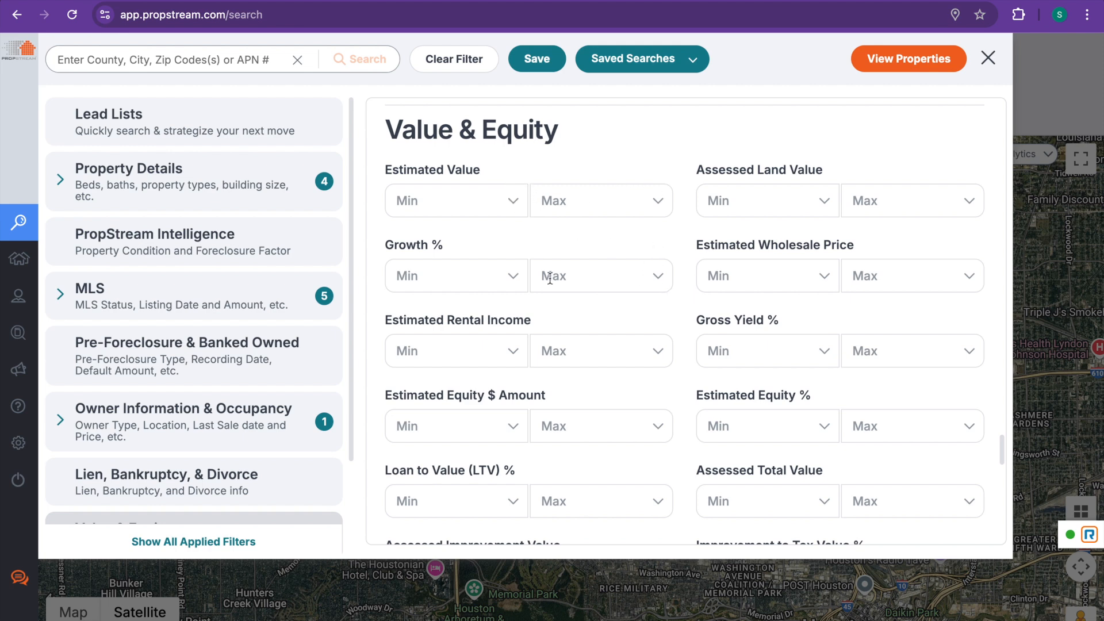
{"action": "left_click_drag", "start_coordinate": [816, 394], "coordinate": [695, 396]}
{"action": "left_click", "coordinate": [786, 377]}
{"action": "left_click", "coordinate": [886, 423]}
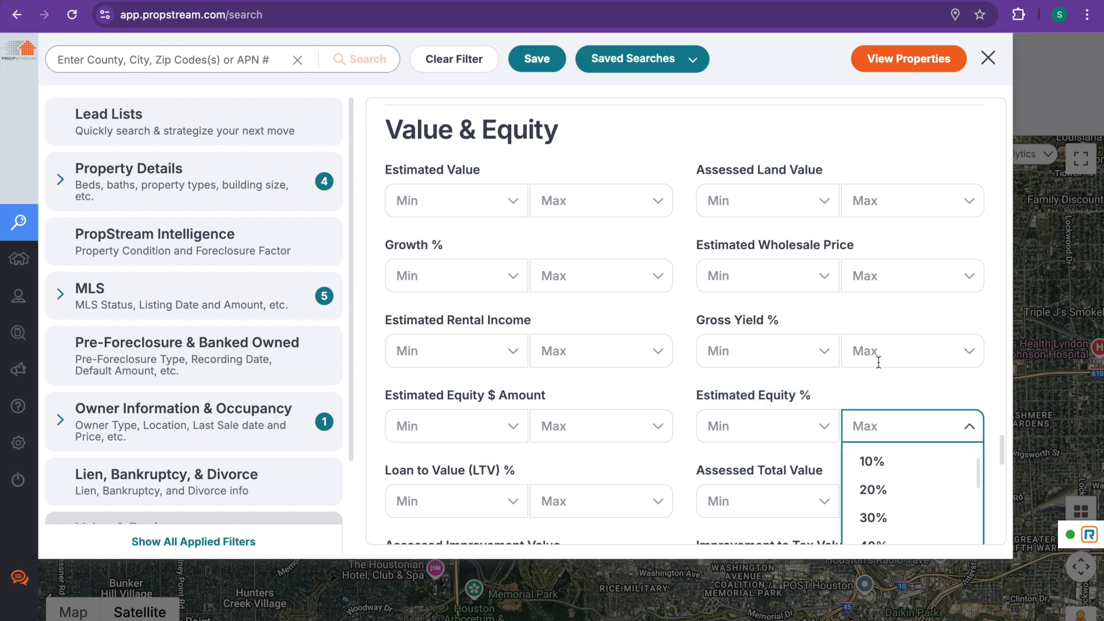
{"action": "left_click", "coordinate": [901, 488]}
Step: Review the rest of the Value & Equity filters and the Mortgage Info filters for open mortgages, recording date and loan types
{"action": "scroll", "coordinate": [854, 362], "scroll_direction": "down", "scroll_amount": 1}
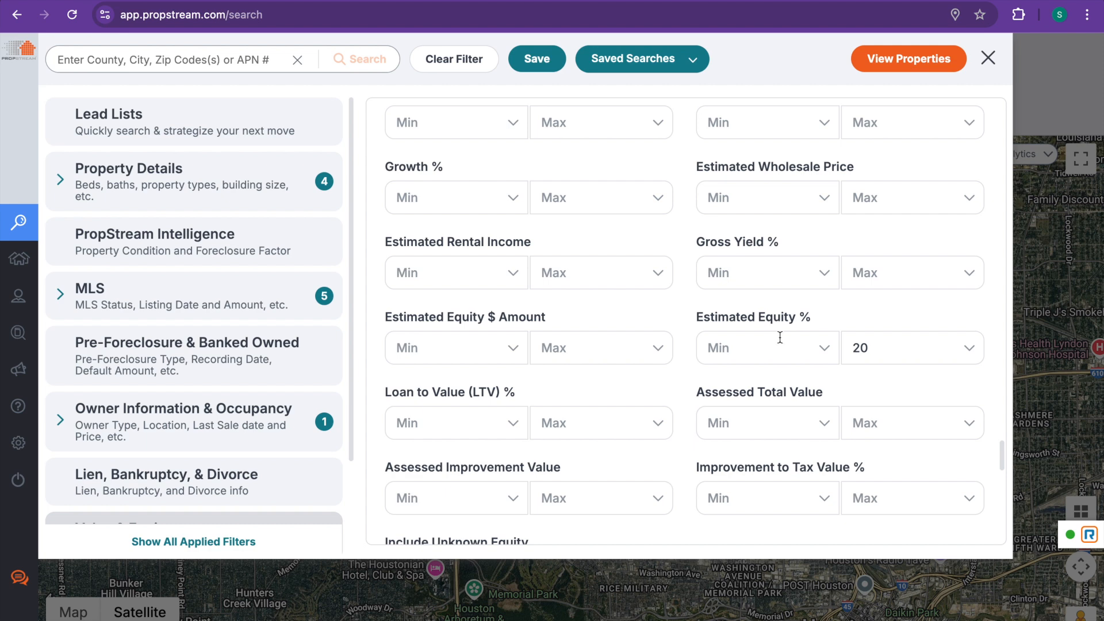
{"action": "scroll", "coordinate": [787, 334], "scroll_direction": "down", "scroll_amount": 1}
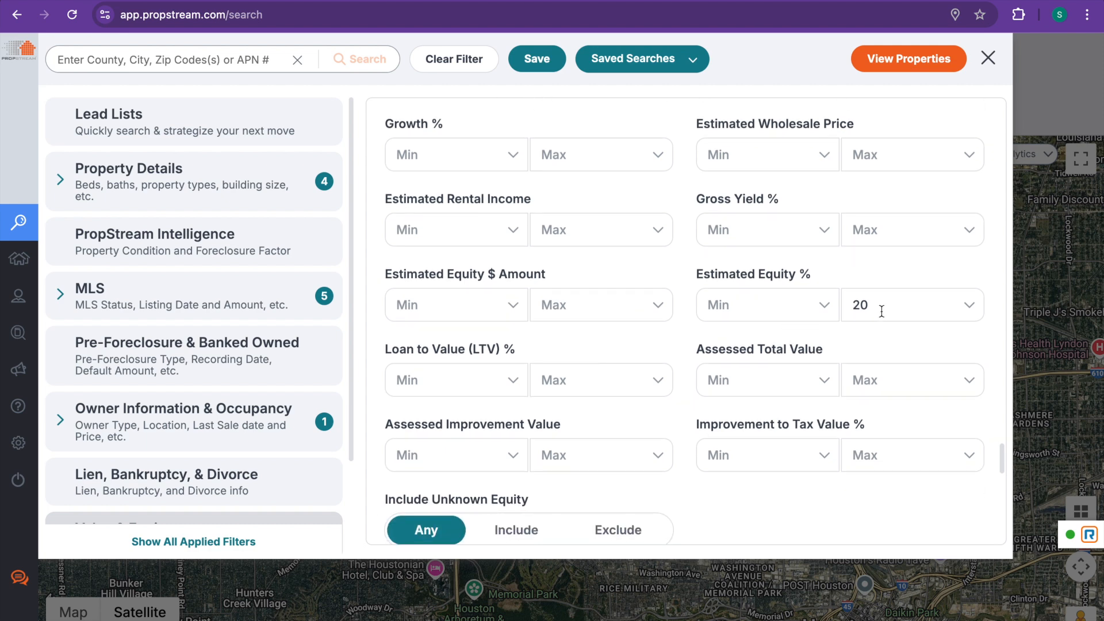
{"action": "scroll", "coordinate": [672, 294], "scroll_direction": "down", "scroll_amount": 3}
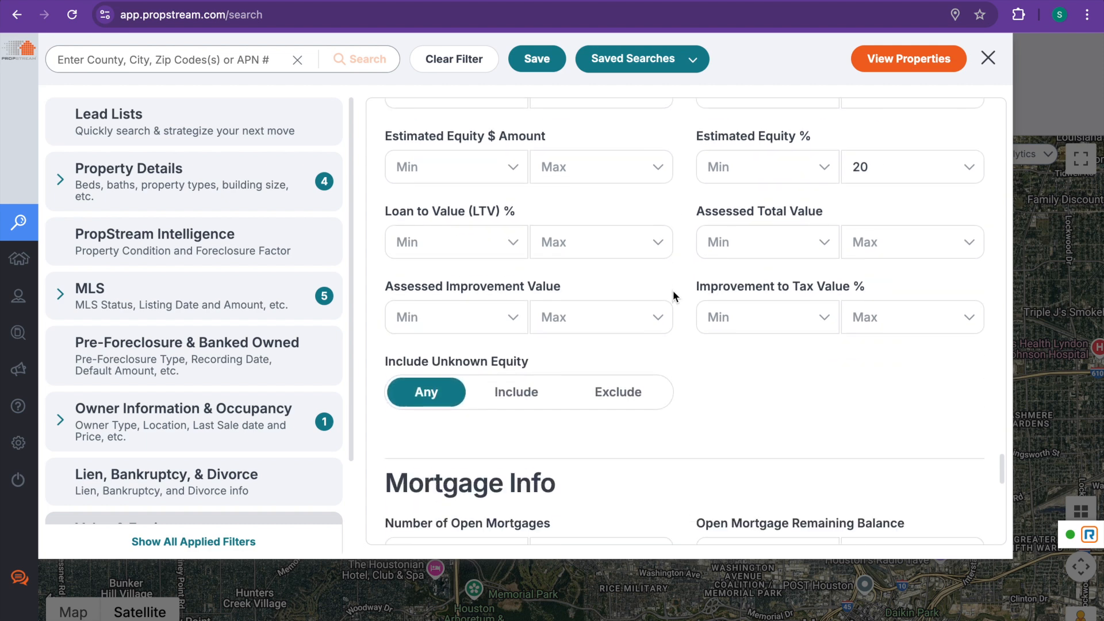
{"action": "scroll", "coordinate": [672, 291], "scroll_direction": "down", "scroll_amount": 5}
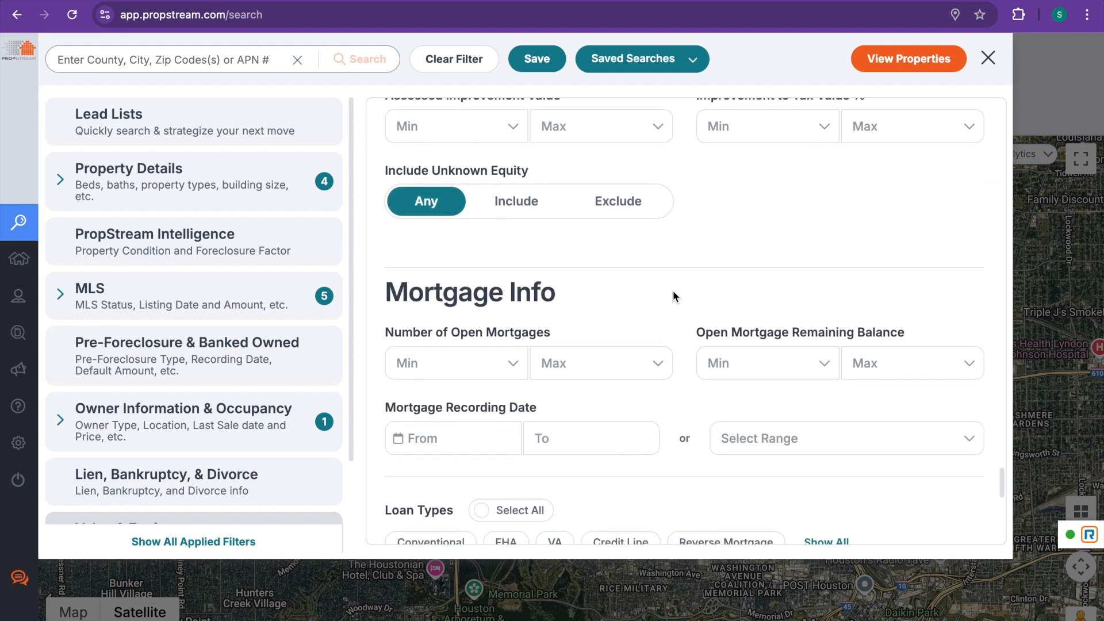
{"action": "scroll", "coordinate": [674, 296], "scroll_direction": "down", "scroll_amount": 1}
{"action": "scroll", "coordinate": [673, 293], "scroll_direction": "up", "scroll_amount": 2}
{"action": "scroll", "coordinate": [672, 291], "scroll_direction": "down", "scroll_amount": 2}
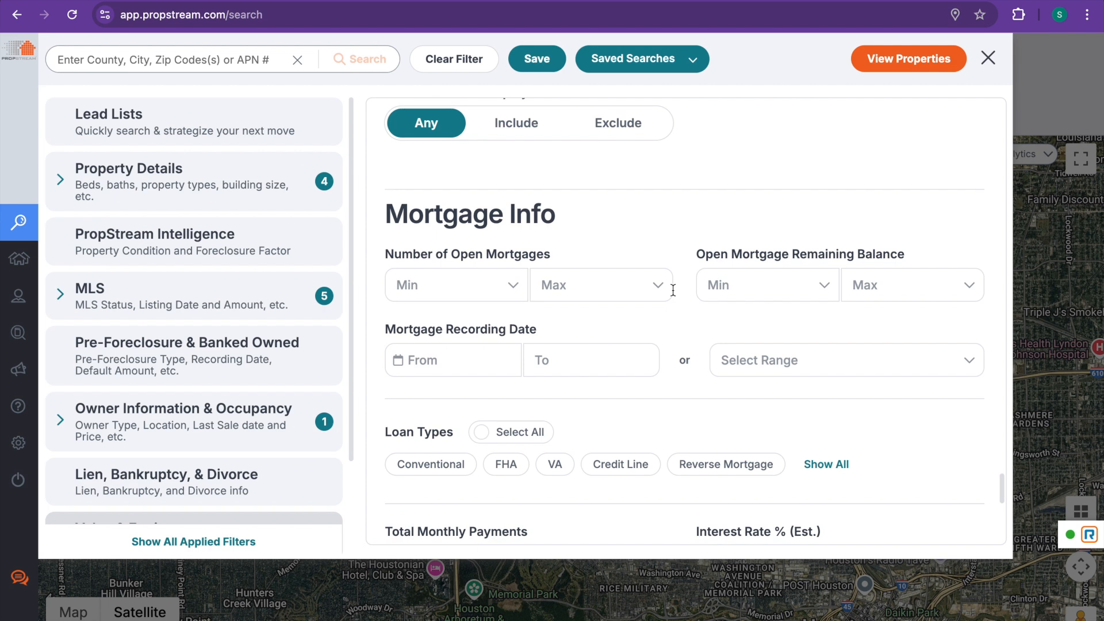
{"action": "scroll", "coordinate": [672, 291], "scroll_direction": "down", "scroll_amount": 2}
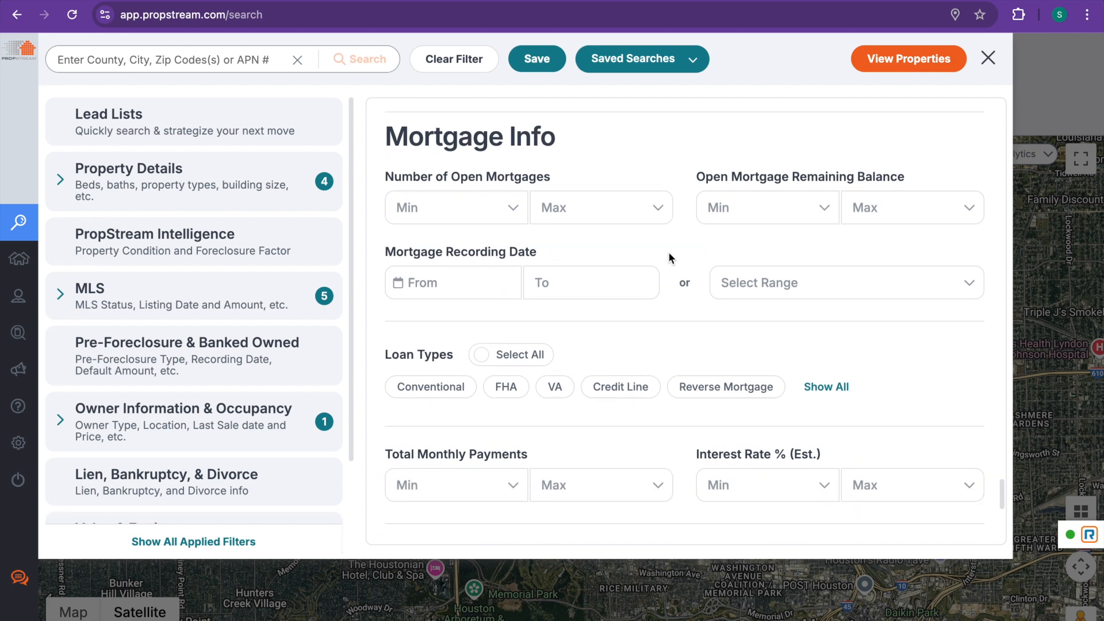
{"action": "scroll", "coordinate": [669, 254], "scroll_direction": "down", "scroll_amount": 1}
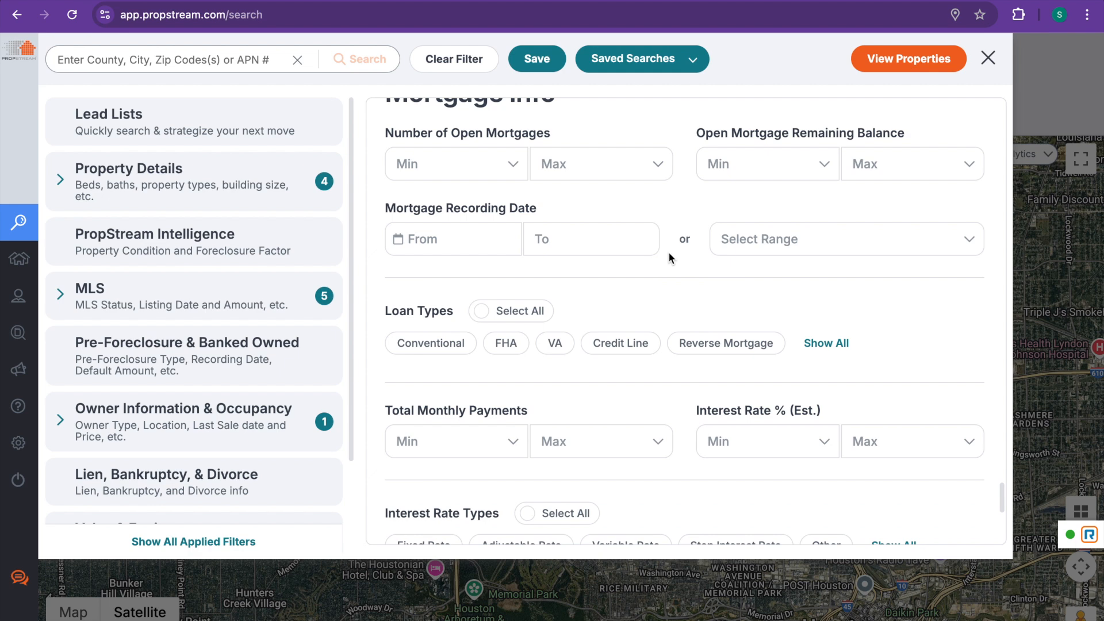
{"action": "scroll", "coordinate": [669, 254], "scroll_direction": "down", "scroll_amount": 1}
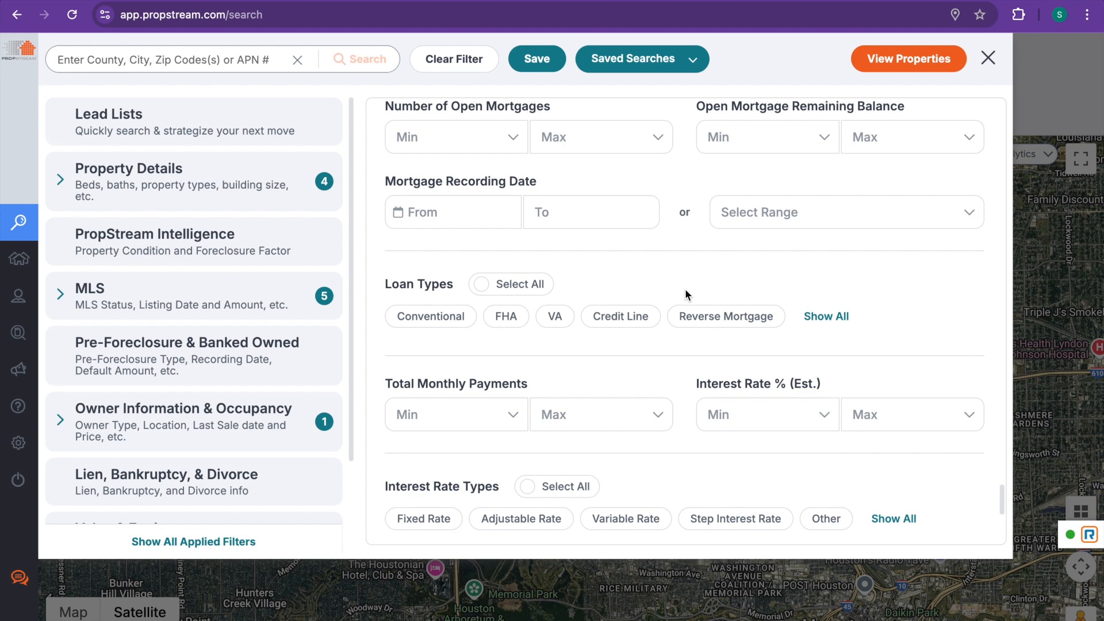
Step: Set the maximum estimated Interest Rate to 6% in the Mortgage Info filters
{"action": "scroll", "coordinate": [723, 354], "scroll_direction": "down", "scroll_amount": 2}
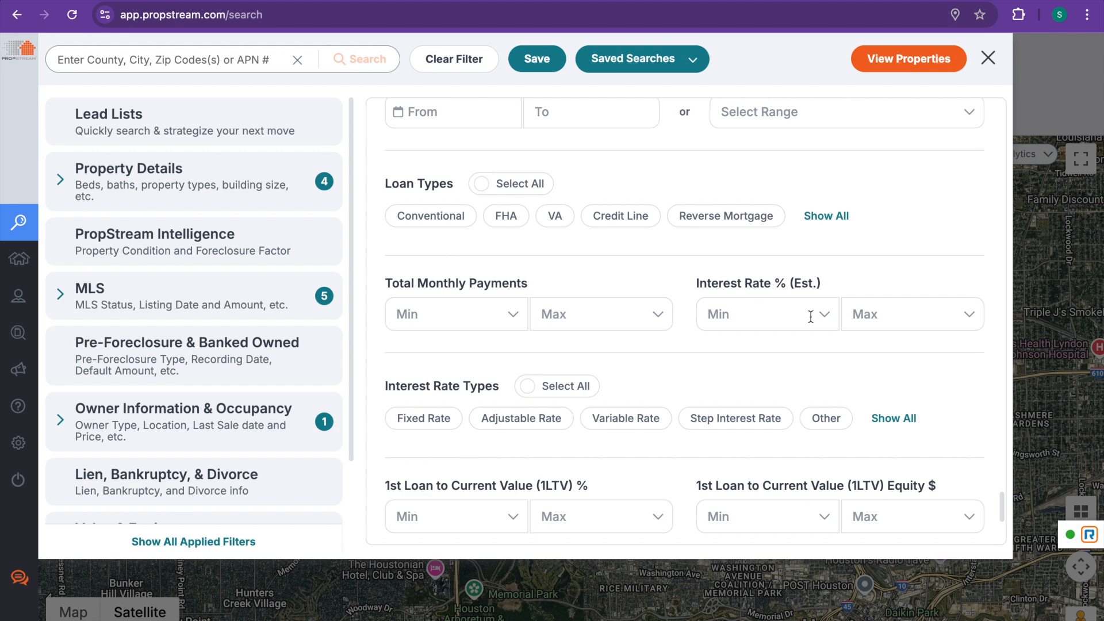
{"action": "left_click", "coordinate": [867, 315]}
{"action": "scroll", "coordinate": [880, 368], "scroll_direction": "down", "scroll_amount": 2}
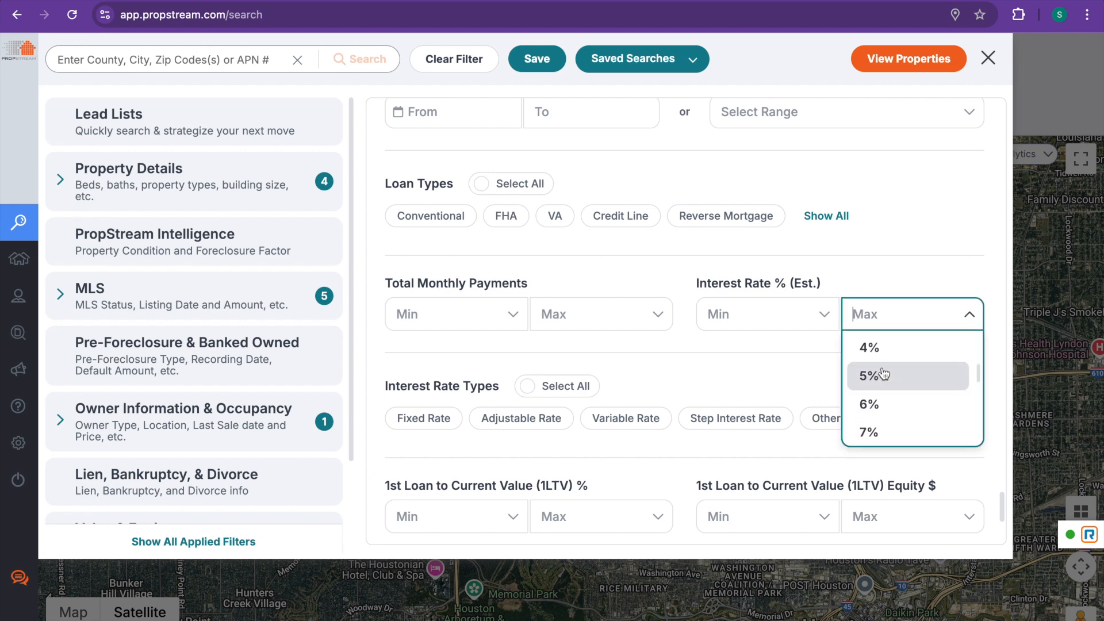
{"action": "left_click", "coordinate": [887, 399]}
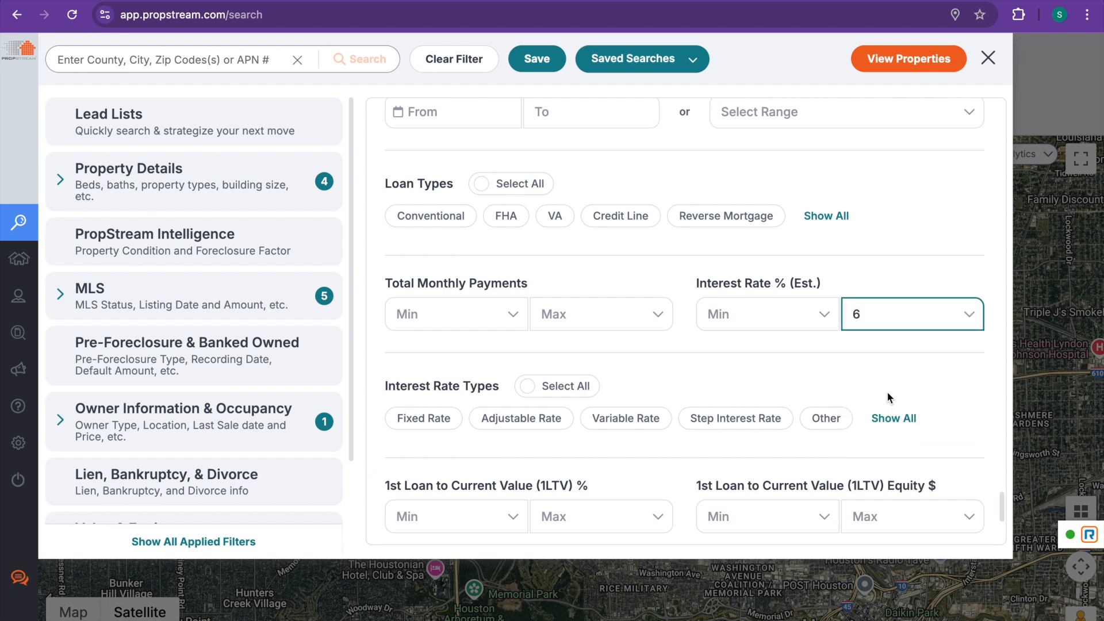
Step: Try a maximum estimated Interest Rate of 5%, and set it back to 6%
{"action": "left_click", "coordinate": [888, 316]}
{"action": "scroll", "coordinate": [900, 370], "scroll_direction": "down", "scroll_amount": 1}
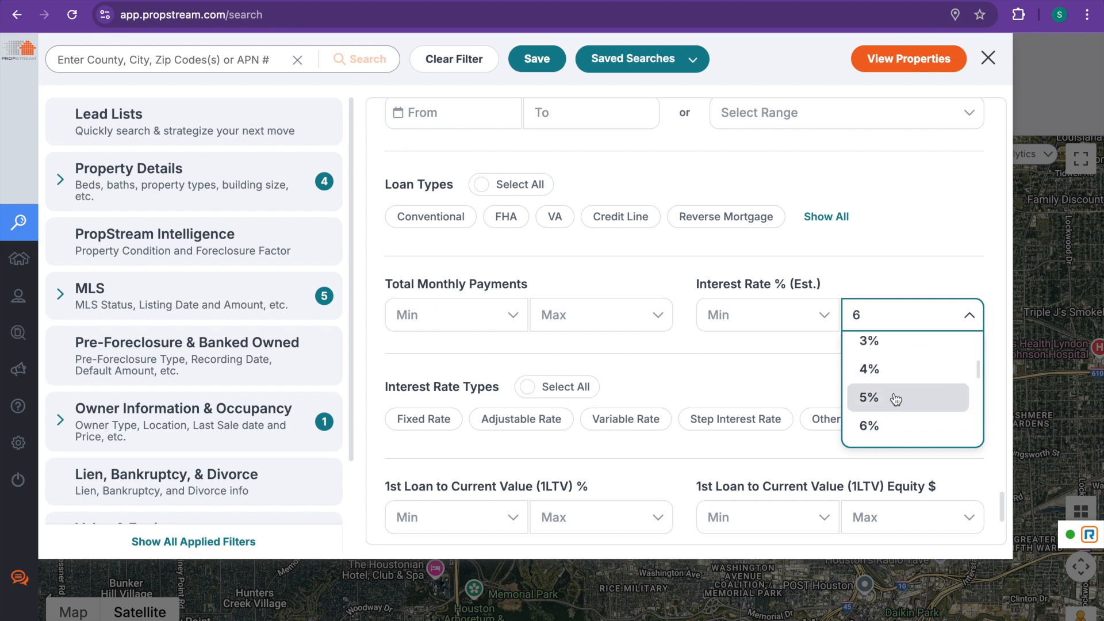
{"action": "left_click", "coordinate": [895, 399]}
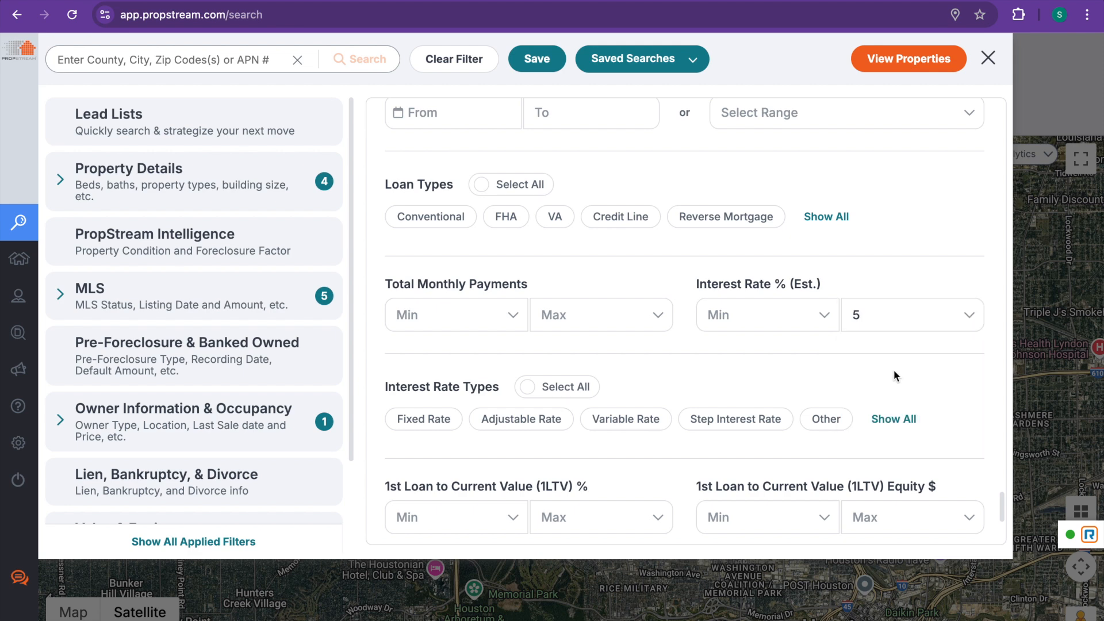
{"action": "left_click", "coordinate": [961, 314]}
{"action": "scroll", "coordinate": [929, 395], "scroll_direction": "down", "scroll_amount": 1}
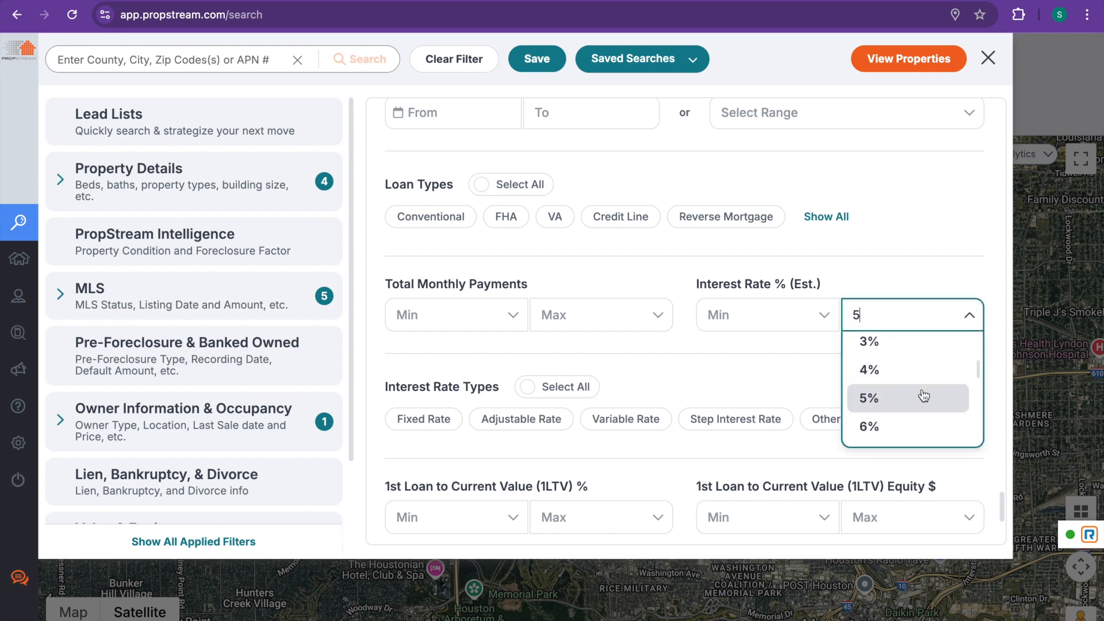
{"action": "left_click", "coordinate": [917, 420]}
Step: Review the remaining mortgage filters, from interest rate types through loan to current value, Cash Buyer, Free & Clear and Seller Carry Back
{"action": "scroll", "coordinate": [892, 288], "scroll_direction": "down", "scroll_amount": 2}
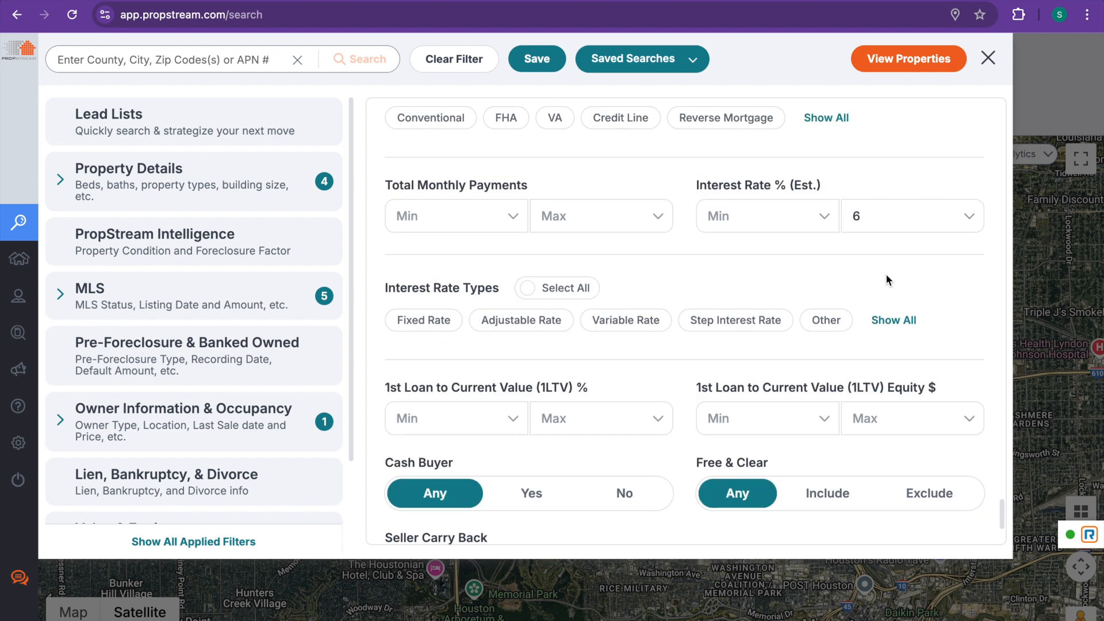
{"action": "scroll", "coordinate": [887, 273], "scroll_direction": "down", "scroll_amount": 1}
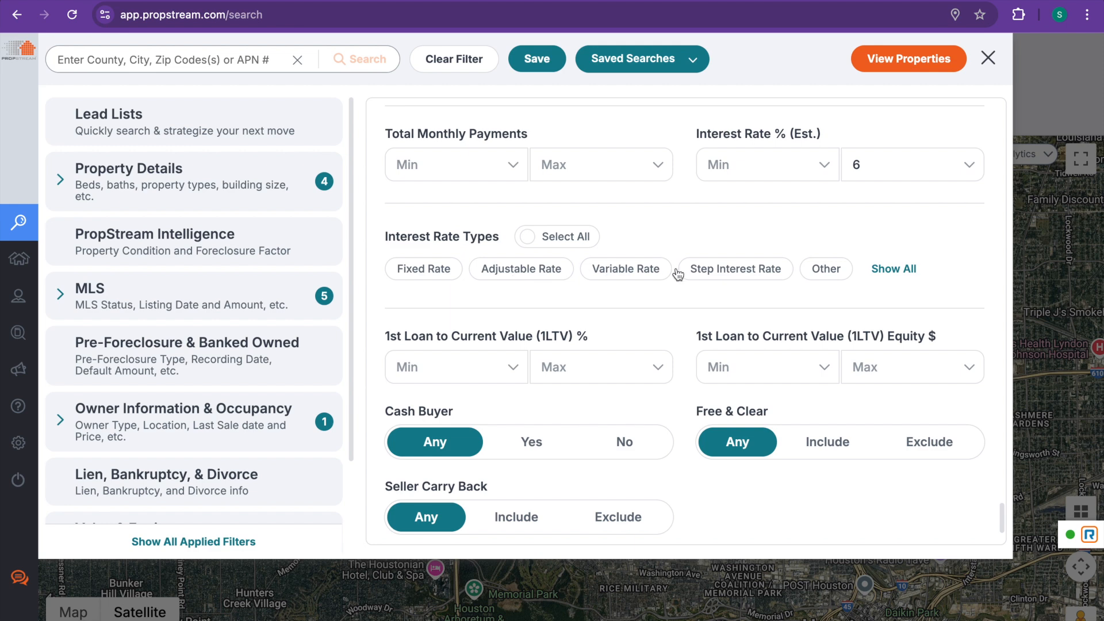
{"action": "scroll", "coordinate": [739, 280], "scroll_direction": "up", "scroll_amount": 2}
{"action": "scroll", "coordinate": [739, 280], "scroll_direction": "down", "scroll_amount": 2}
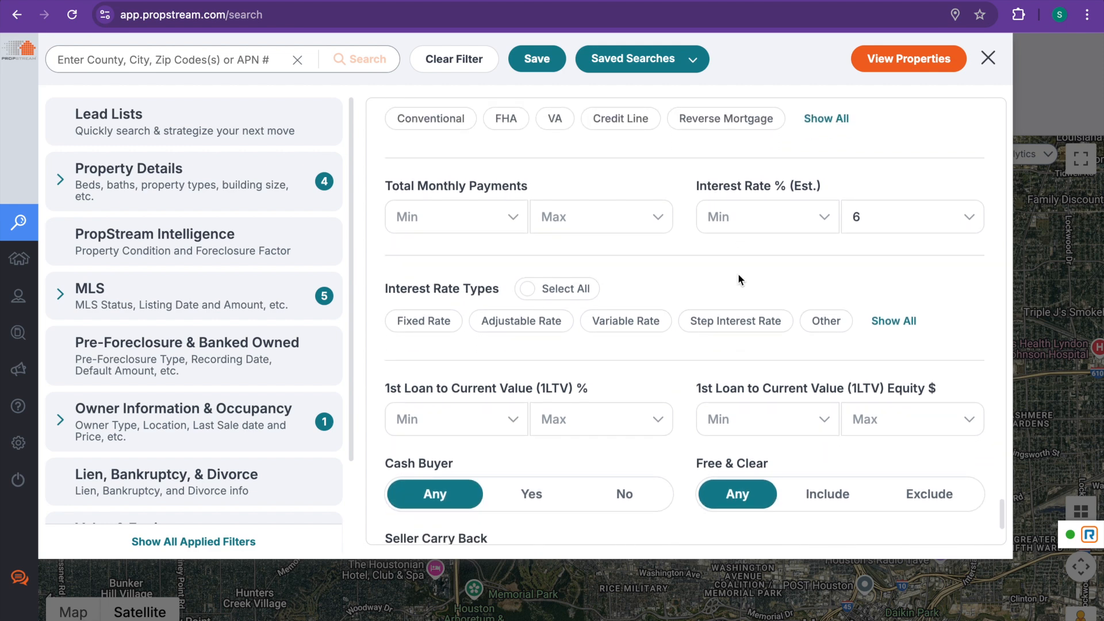
{"action": "scroll", "coordinate": [737, 274], "scroll_direction": "down", "scroll_amount": 1}
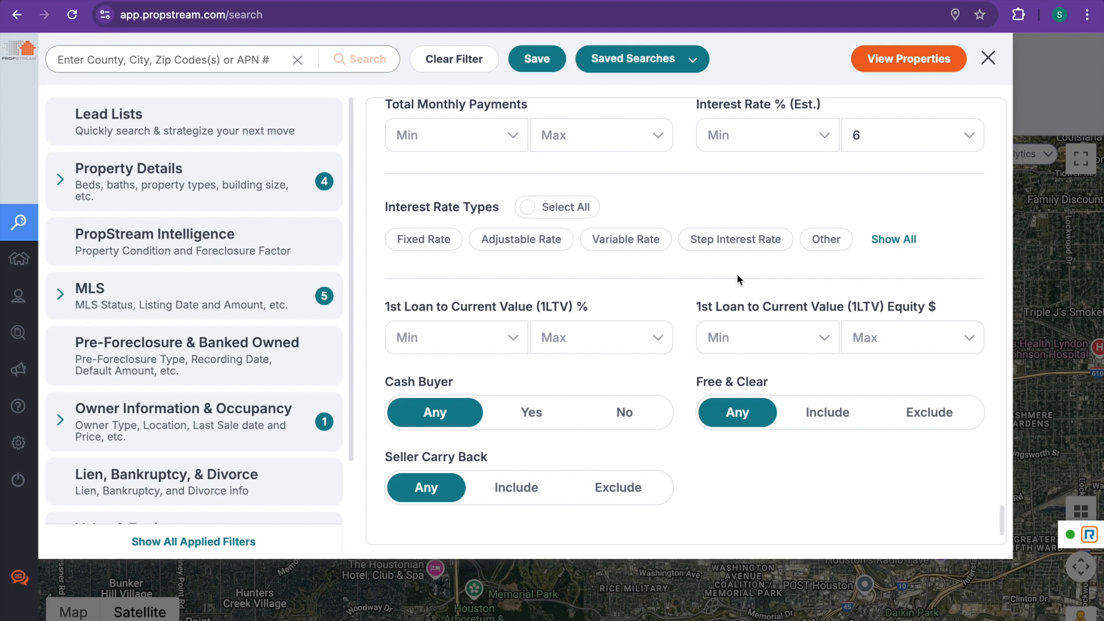
{"action": "scroll", "coordinate": [714, 276], "scroll_direction": "up", "scroll_amount": 2}
{"action": "scroll", "coordinate": [712, 277], "scroll_direction": "down", "scroll_amount": 2}
Step: Start saving the current filters as a search named "On Market 90+ Days LOW Equity"
{"action": "left_click", "coordinate": [533, 63]}
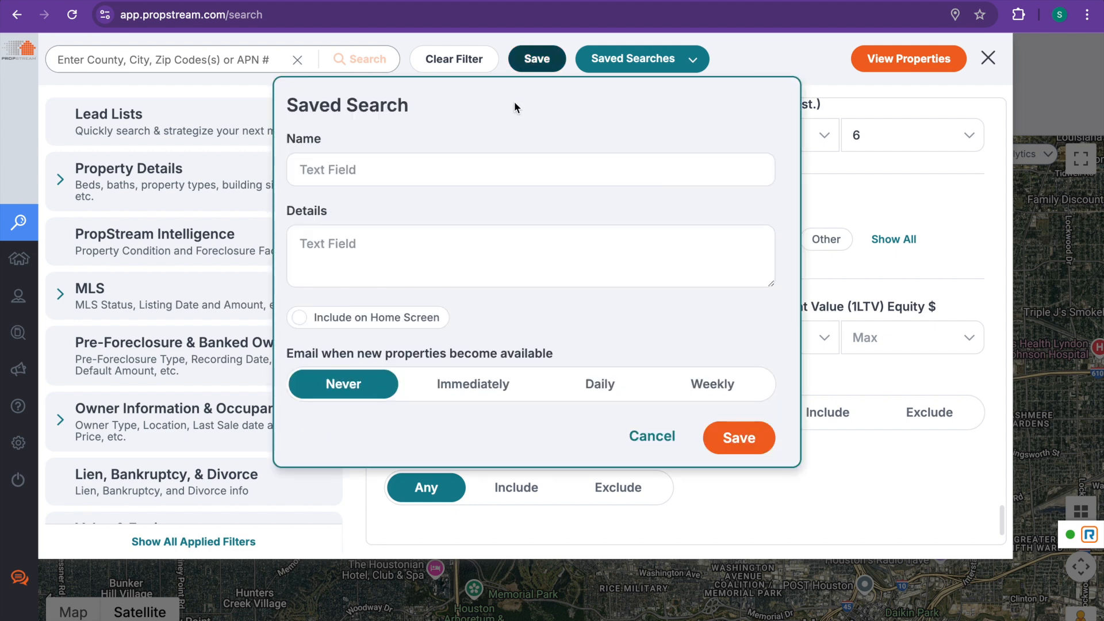
{"action": "left_click", "coordinate": [463, 165]}
{"action": "type", "text": "On Market 90"}
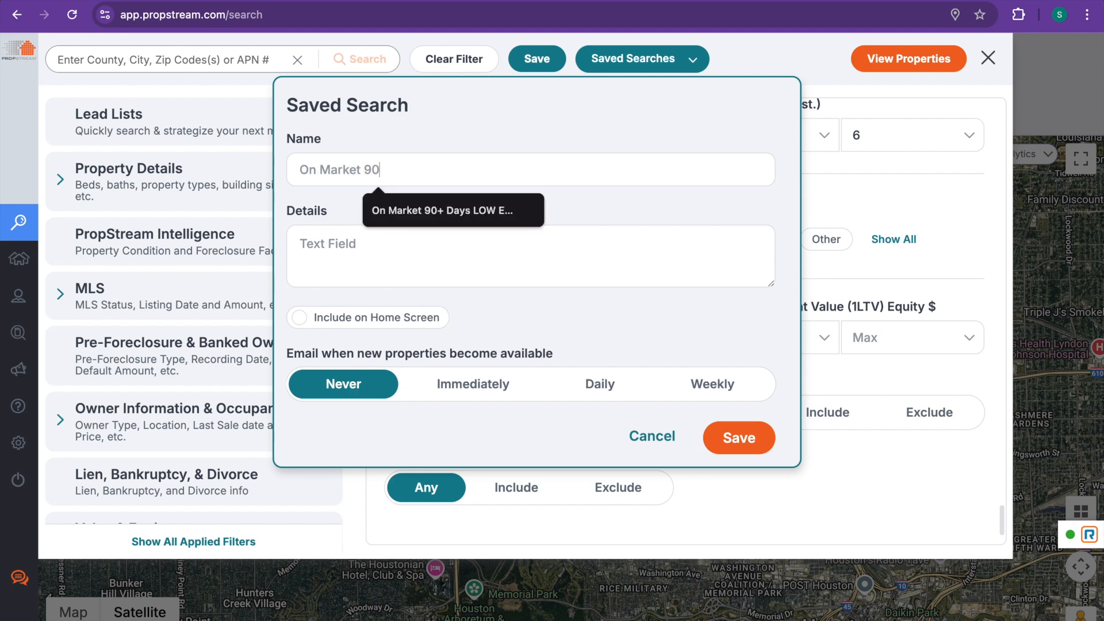
{"action": "type", "text": "+ Days LOW Equity"}
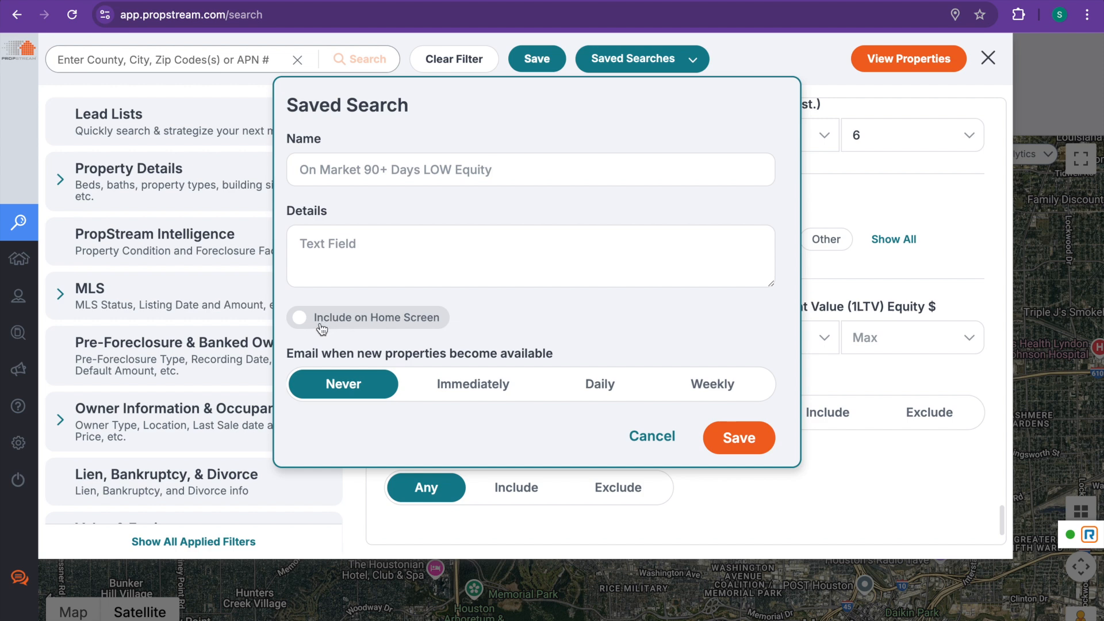
Step: Include the saved search on the home screen without choosing a slot to replace, save it, and close the filters
{"action": "left_click", "coordinate": [308, 325]}
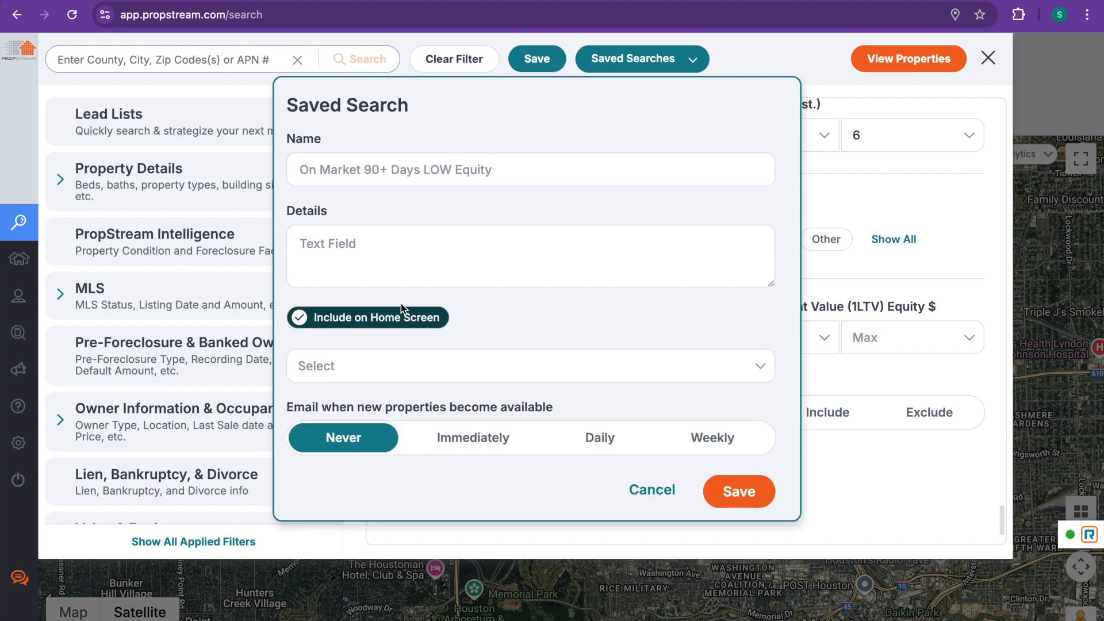
{"action": "left_click", "coordinate": [463, 367]}
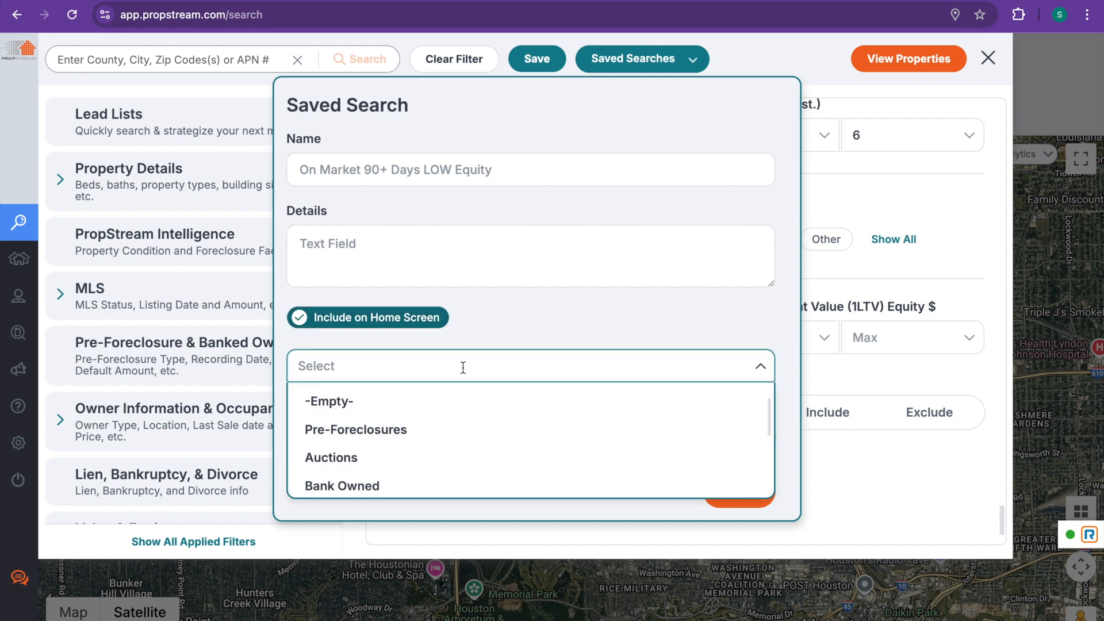
{"action": "left_click", "coordinate": [506, 337]}
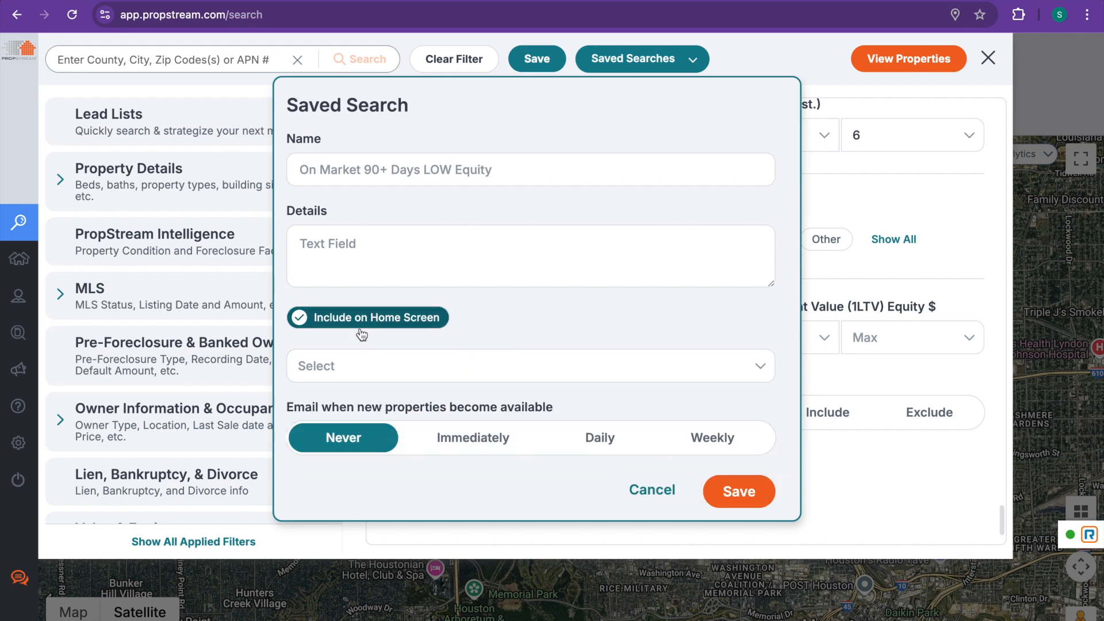
{"action": "left_click", "coordinate": [733, 486]}
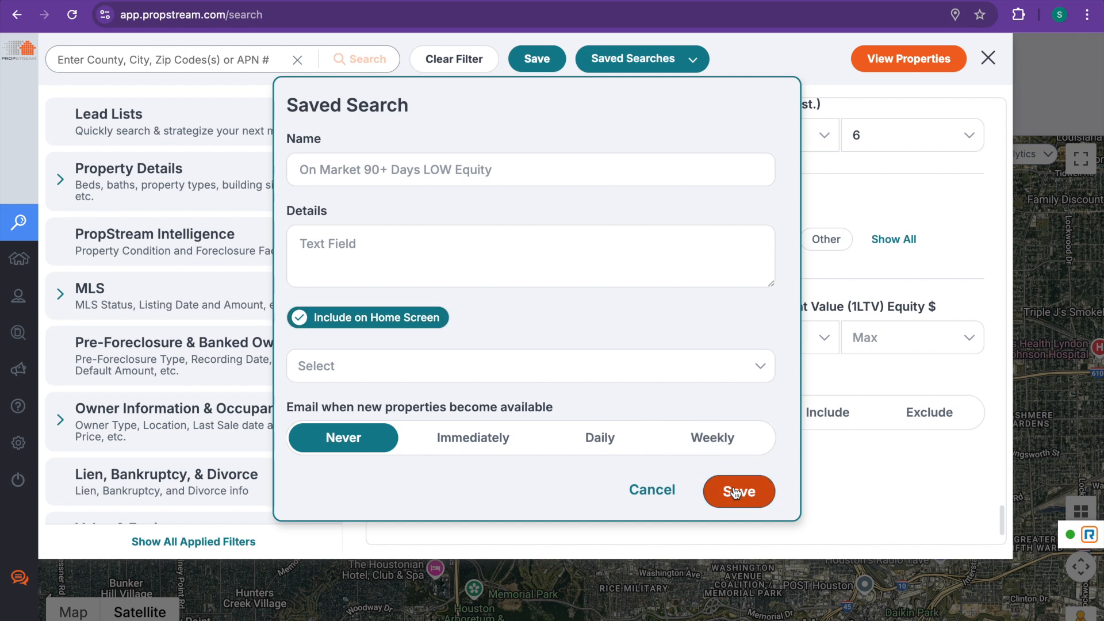
{"action": "left_click", "coordinate": [987, 59]}
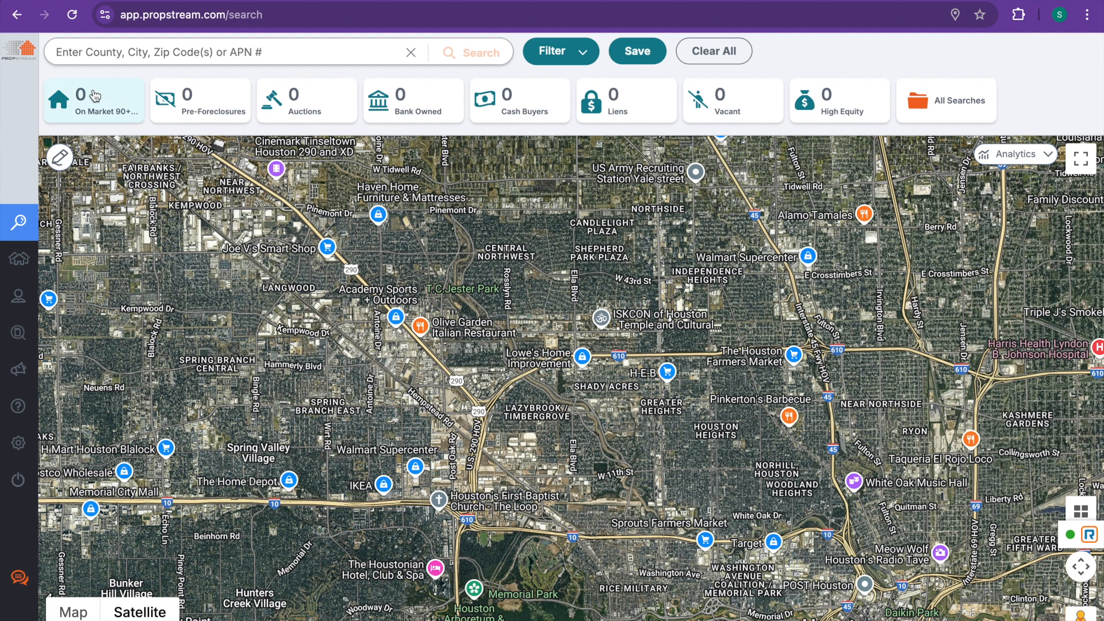
Step: Apply the saved On Market 90+ search to Harris County, TX
{"action": "left_click", "coordinate": [96, 110]}
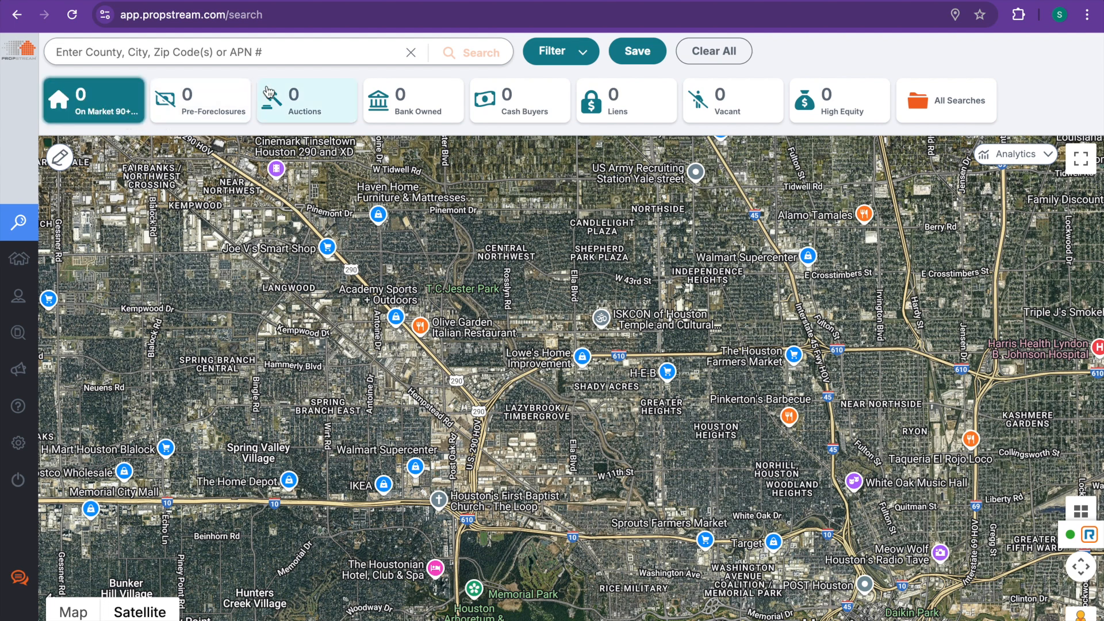
{"action": "left_click", "coordinate": [269, 48]}
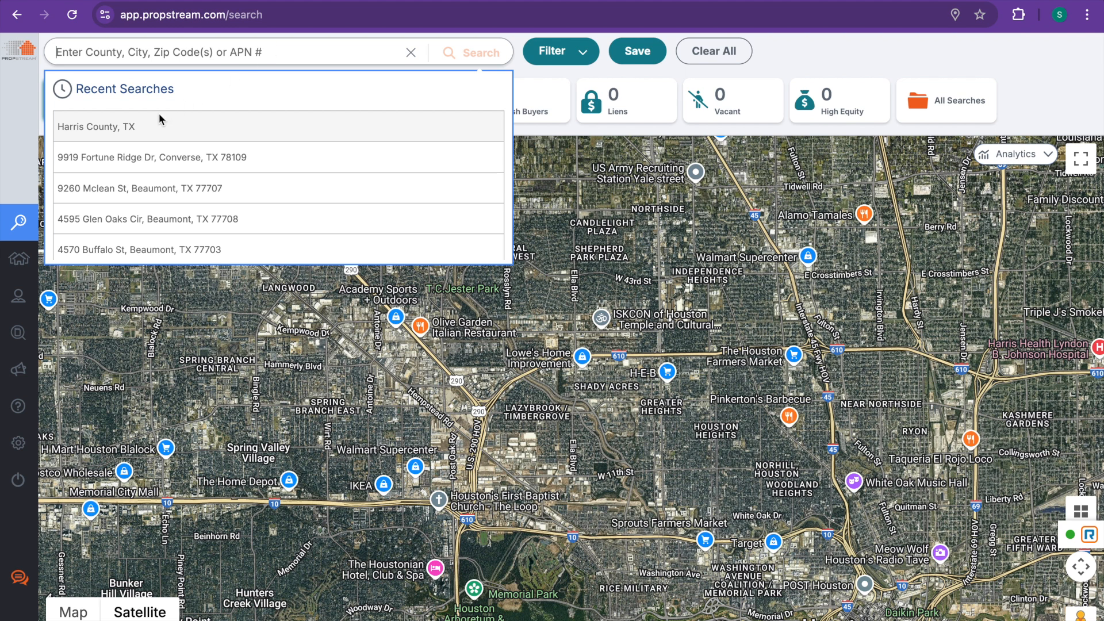
{"action": "left_click", "coordinate": [140, 125]}
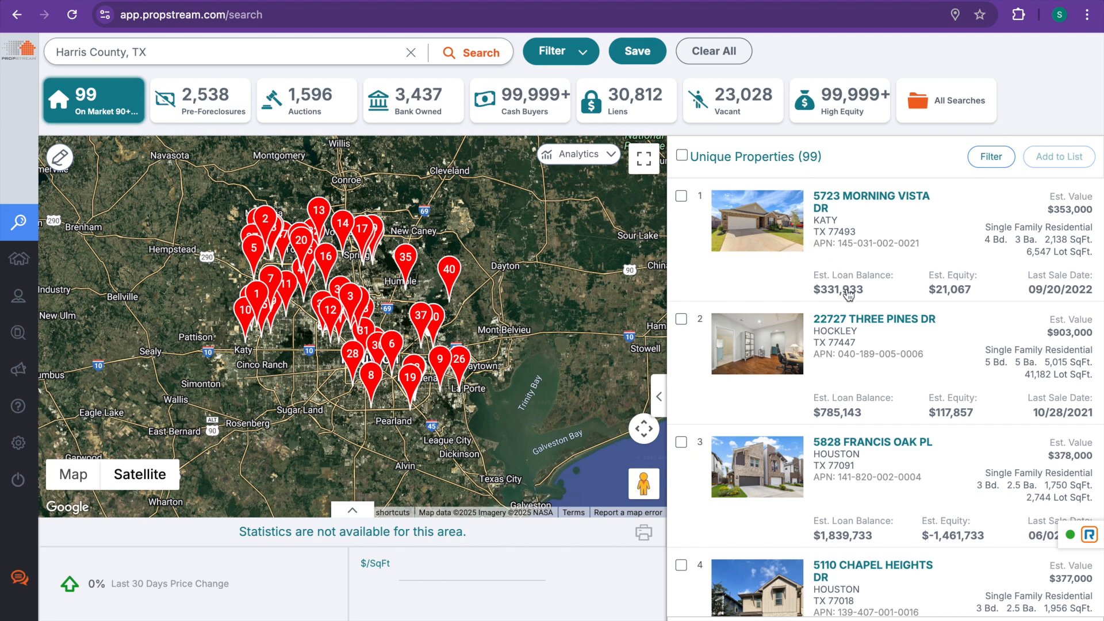
{"action": "left_click", "coordinate": [682, 156]}
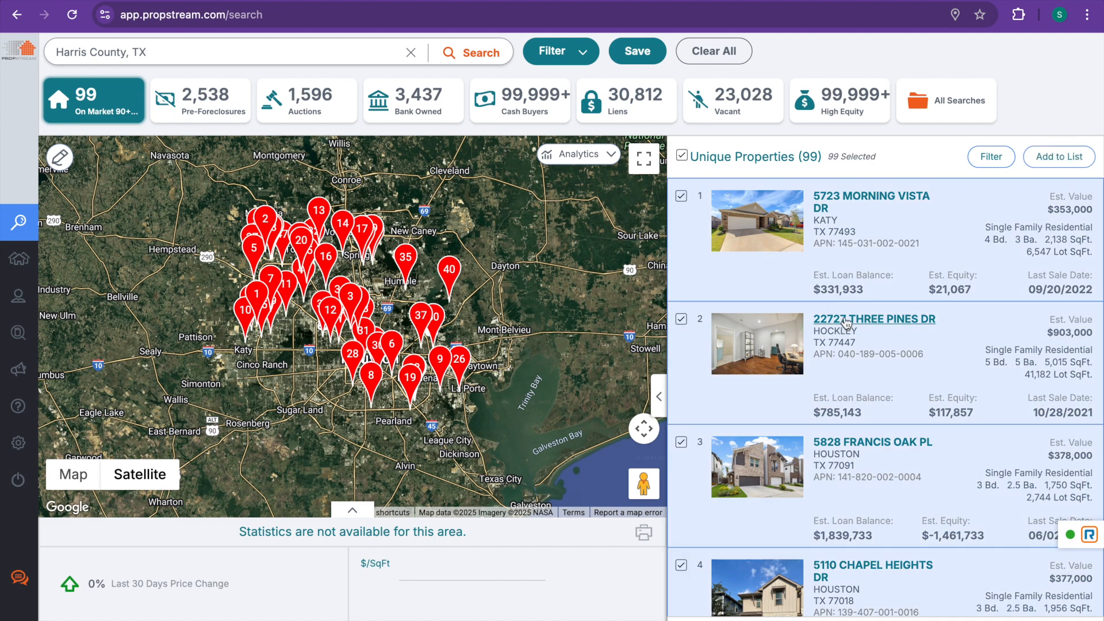
{"action": "left_click", "coordinate": [1054, 161]}
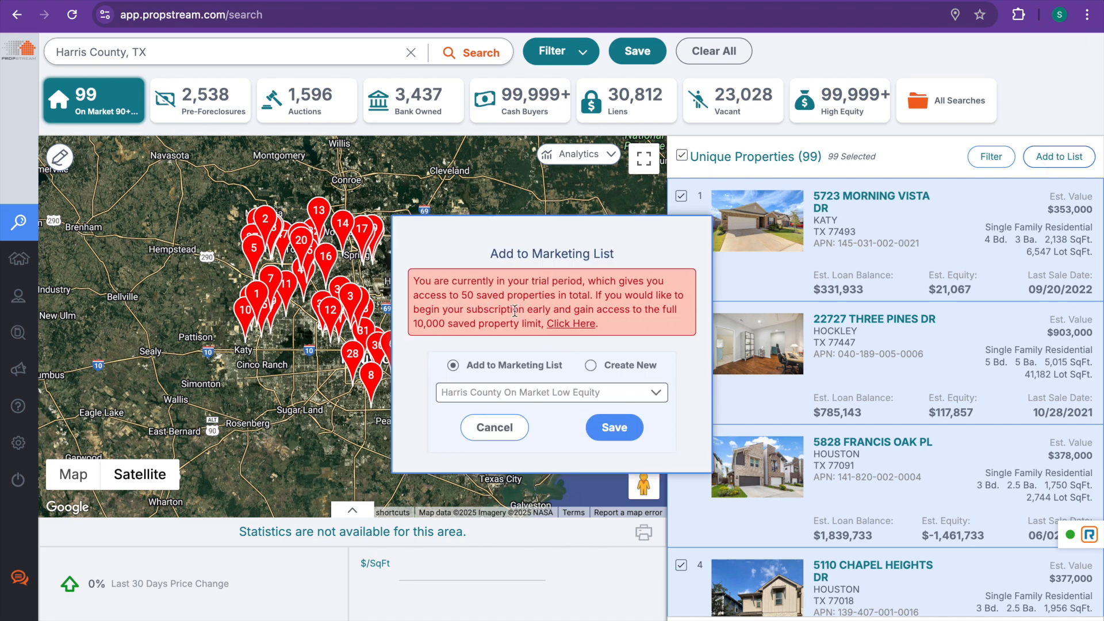
{"action": "left_click", "coordinate": [493, 426]}
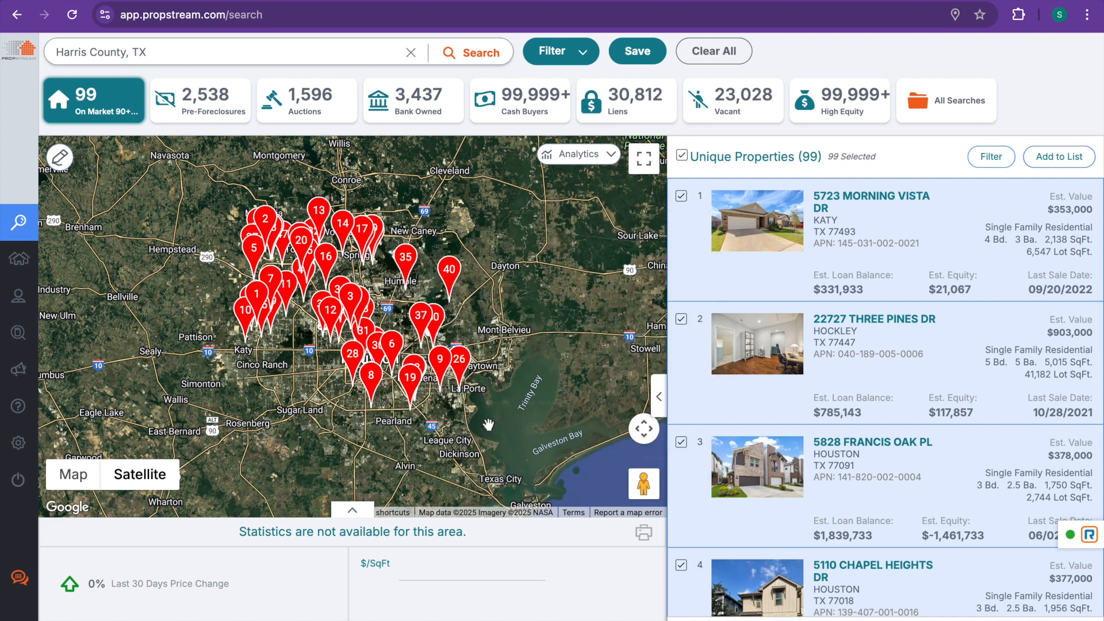
{"action": "scroll", "coordinate": [782, 261], "scroll_direction": "down", "scroll_amount": 1}
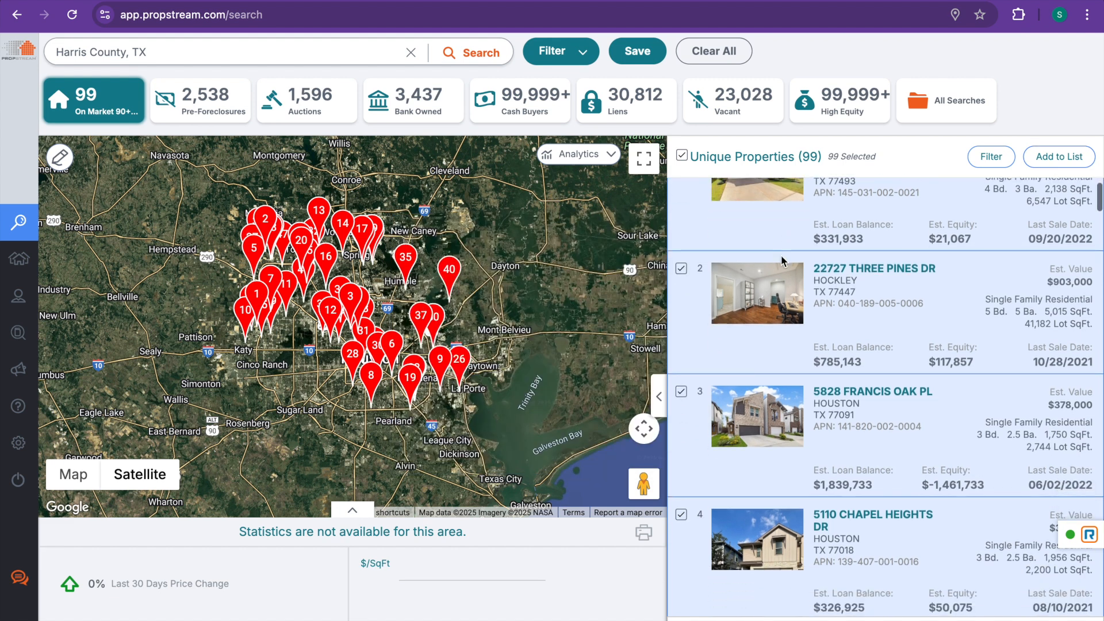
{"action": "scroll", "coordinate": [782, 261], "scroll_direction": "up", "scroll_amount": 1}
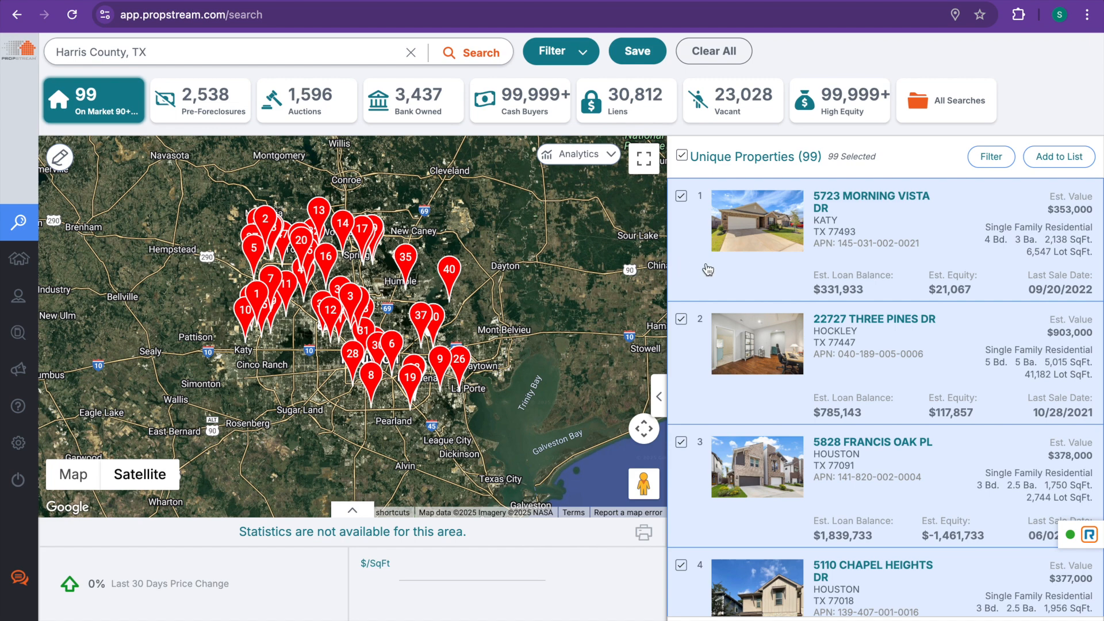
{"action": "scroll", "coordinate": [748, 273], "scroll_direction": "down", "scroll_amount": 1}
{"action": "scroll", "coordinate": [741, 275], "scroll_direction": "up", "scroll_amount": 1}
{"action": "left_click", "coordinate": [682, 155]}
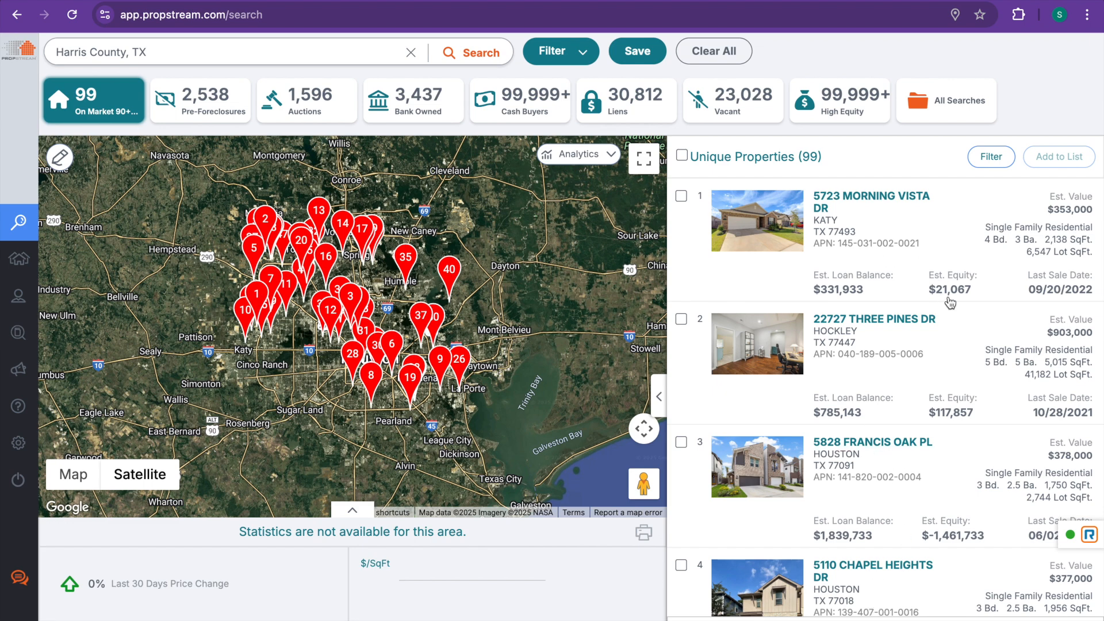
Step: Select results 1, 7 and 8 in the Harris County property list, picking homes with low estimated equity
{"action": "left_click", "coordinate": [682, 198]}
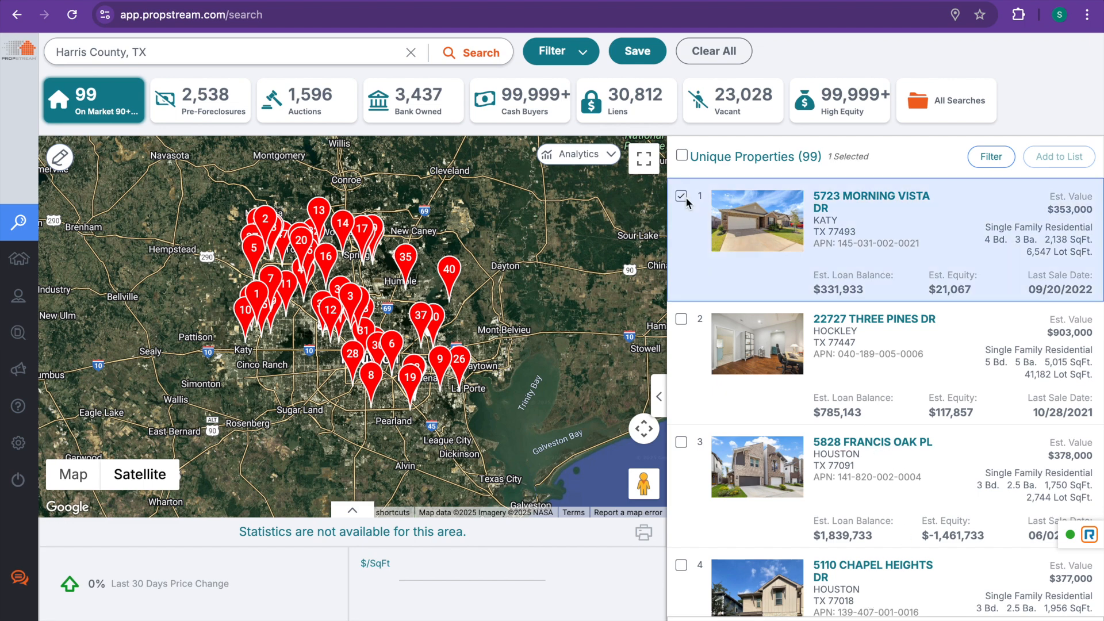
{"action": "scroll", "coordinate": [849, 310], "scroll_direction": "down", "scroll_amount": 4}
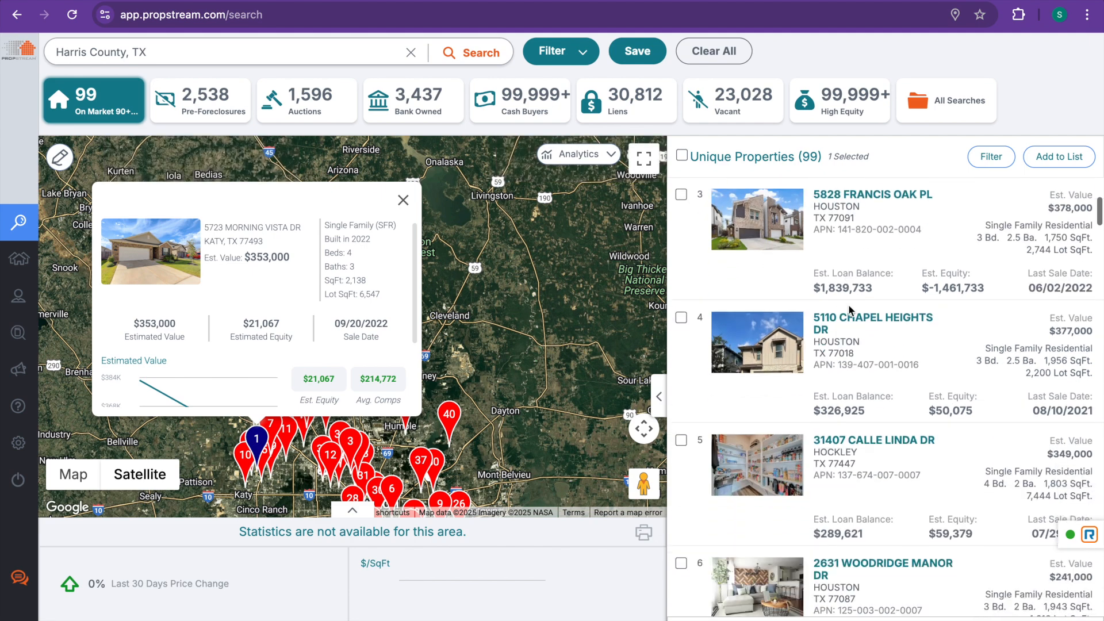
{"action": "scroll", "coordinate": [849, 310], "scroll_direction": "down", "scroll_amount": 2}
{"action": "scroll", "coordinate": [890, 306], "scroll_direction": "down", "scroll_amount": 1}
{"action": "scroll", "coordinate": [890, 306], "scroll_direction": "down", "scroll_amount": 4}
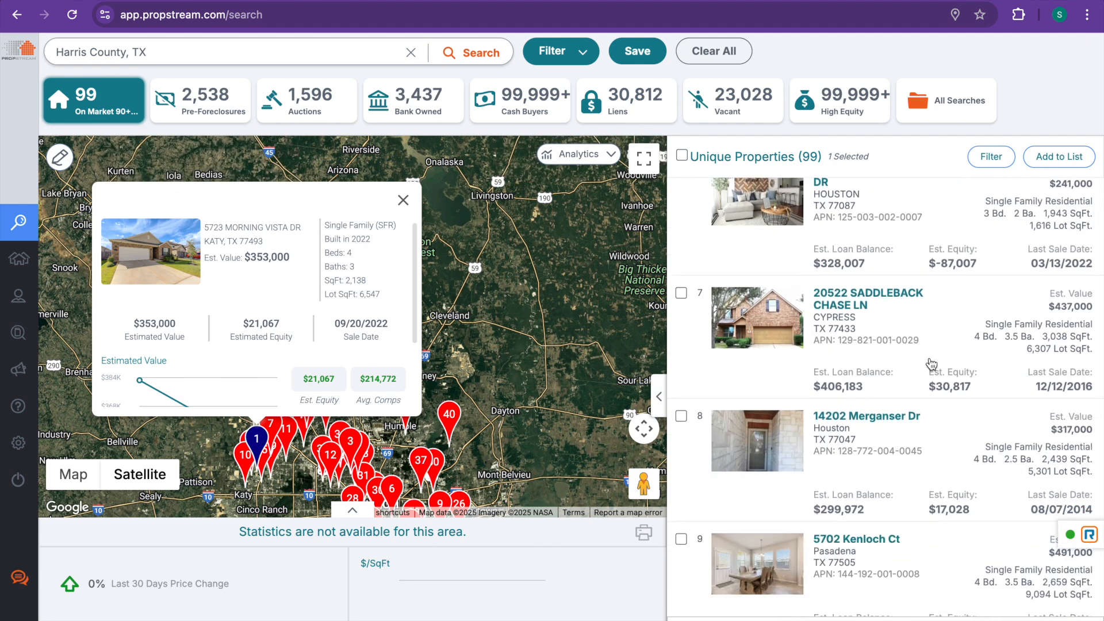
{"action": "left_click", "coordinate": [681, 293]}
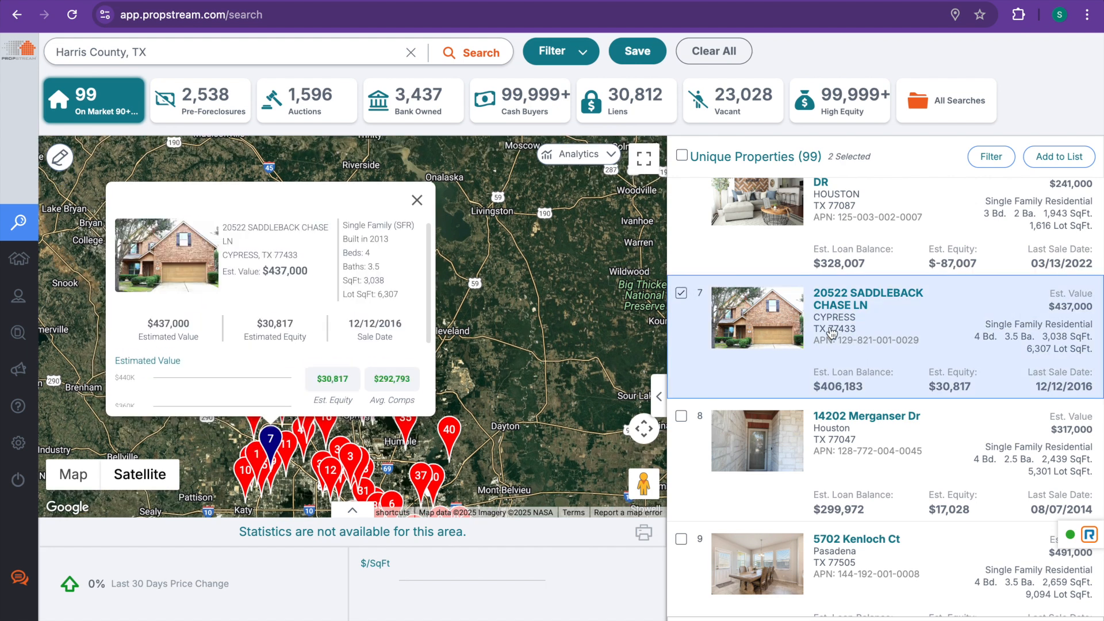
{"action": "scroll", "coordinate": [832, 334], "scroll_direction": "down", "scroll_amount": 2}
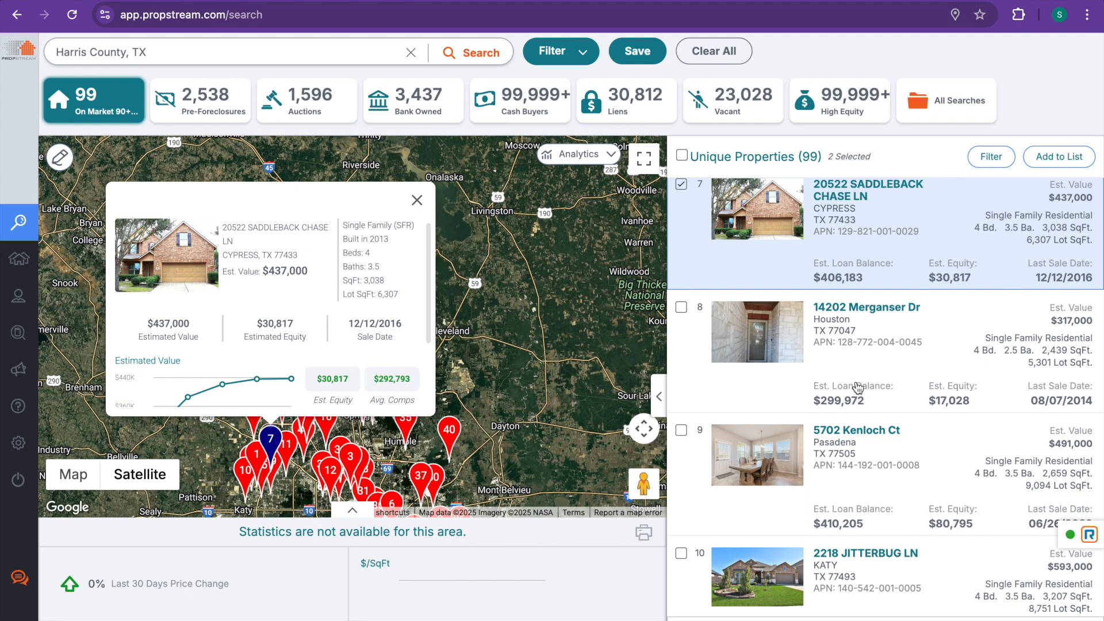
{"action": "left_click", "coordinate": [682, 308]}
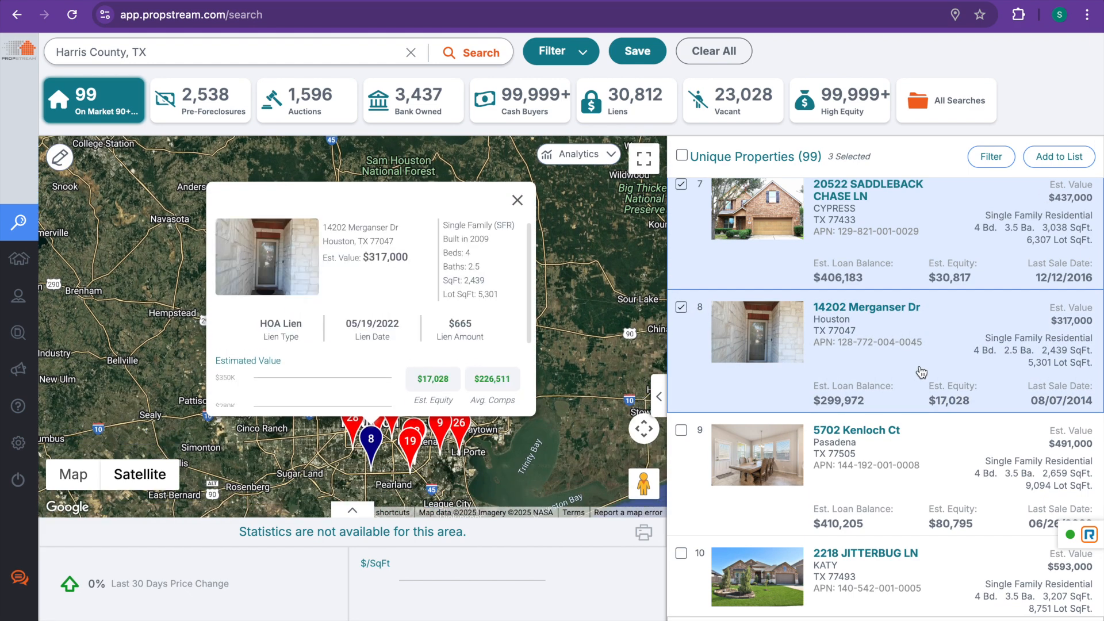
Step: Select result 11 and further low-equity results down to number 33, making ten selected properties in all
{"action": "scroll", "coordinate": [922, 372], "scroll_direction": "down", "scroll_amount": 5}
{"action": "scroll", "coordinate": [918, 371], "scroll_direction": "down", "scroll_amount": 1}
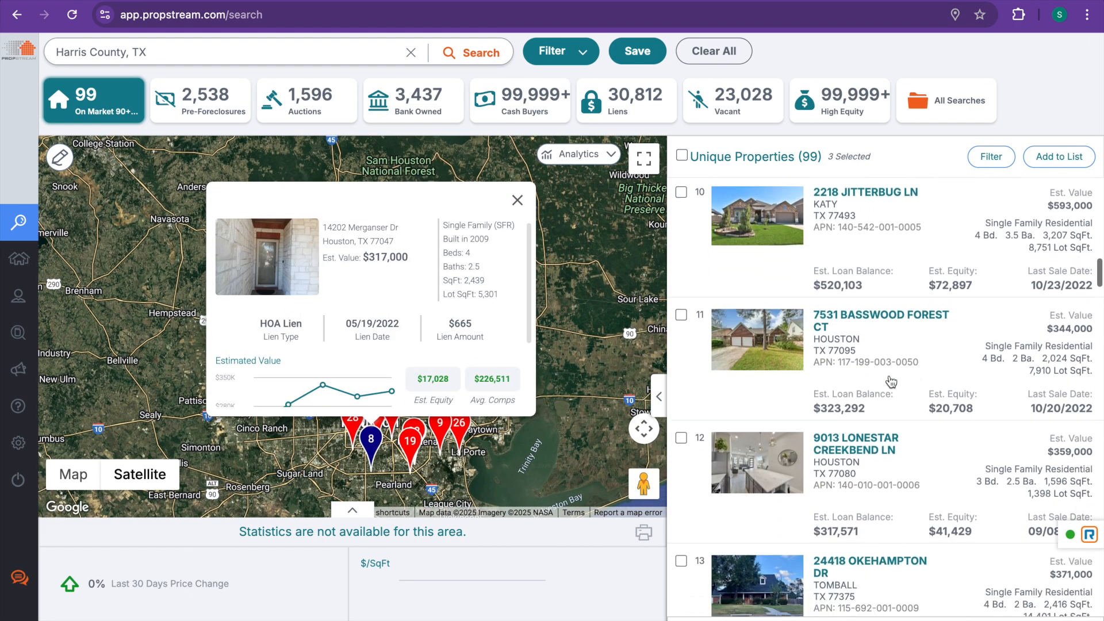
{"action": "left_click", "coordinate": [681, 315]}
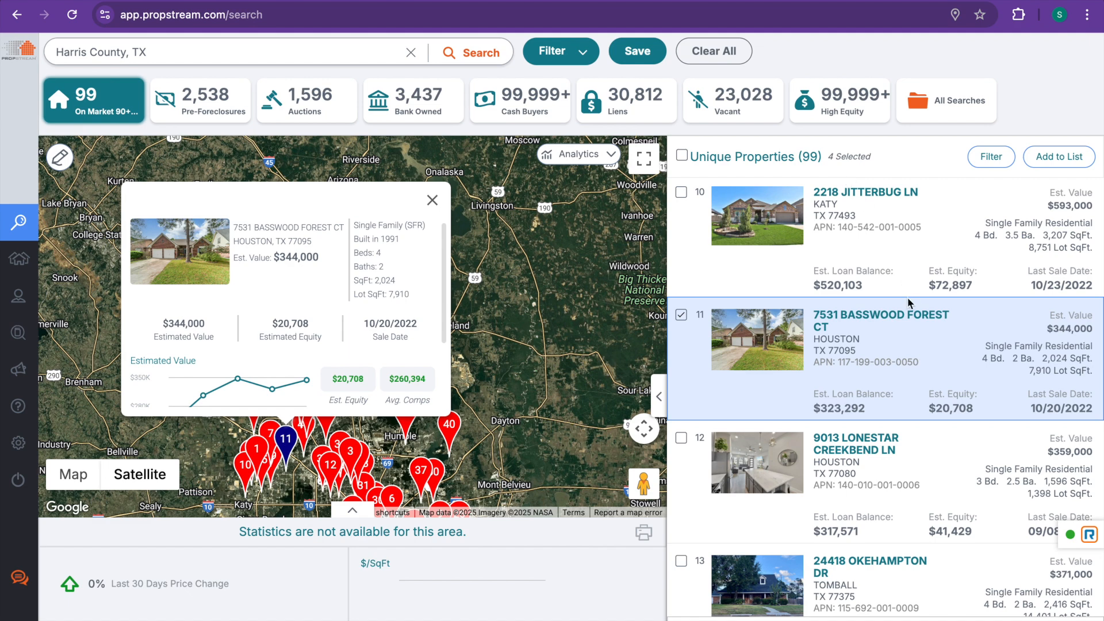
{"action": "scroll", "coordinate": [908, 310], "scroll_direction": "down", "scroll_amount": 2}
{"action": "scroll", "coordinate": [908, 310], "scroll_direction": "down", "scroll_amount": 2}
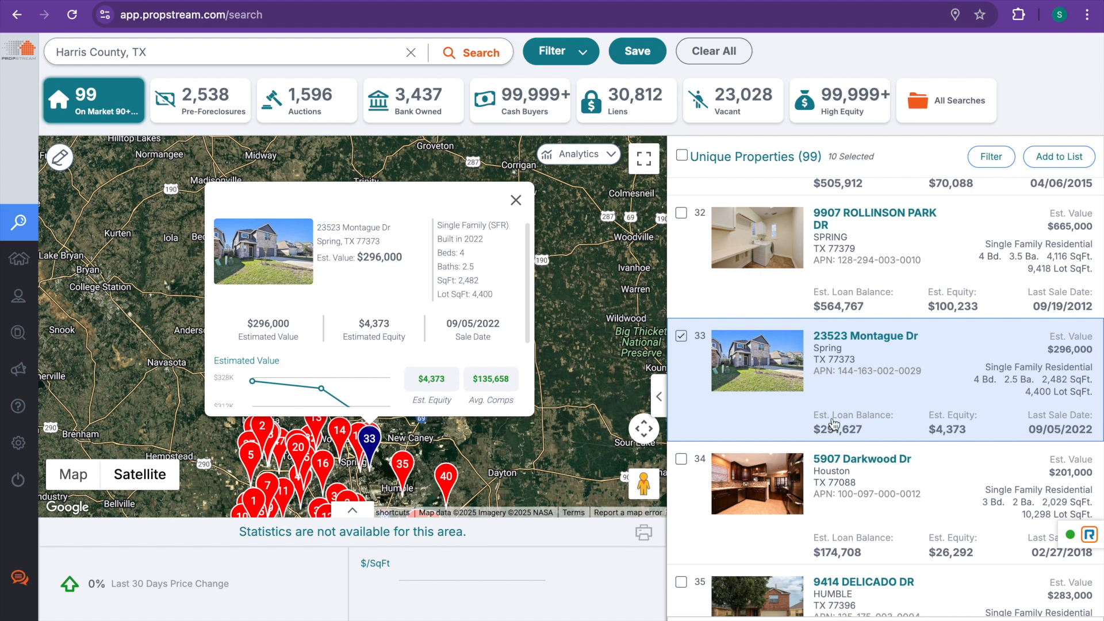
Step: Add the selected properties to a new marketing list named "Harris County 90+"
{"action": "left_click", "coordinate": [1057, 163]}
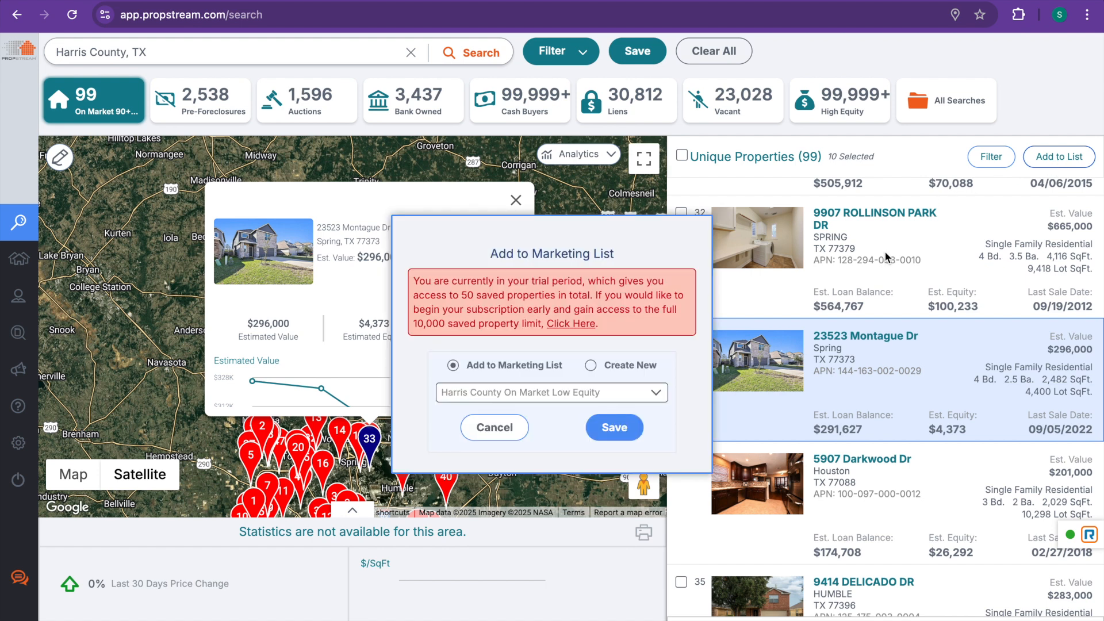
{"action": "left_click", "coordinate": [601, 367]}
{"action": "left_click", "coordinate": [554, 388]}
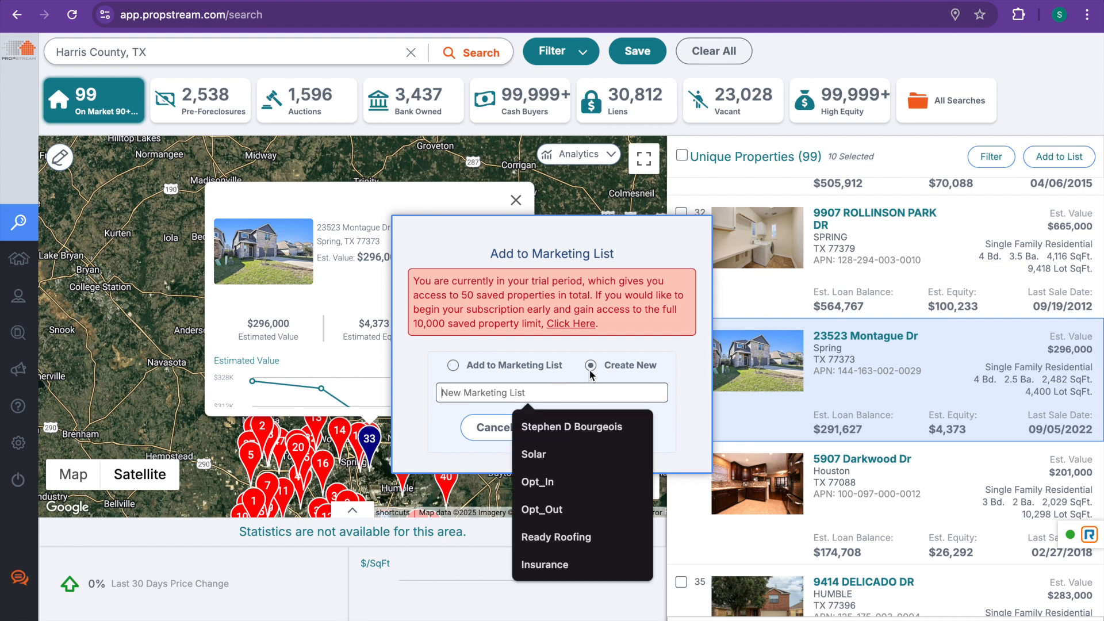
{"action": "type", "text": "Harr"}
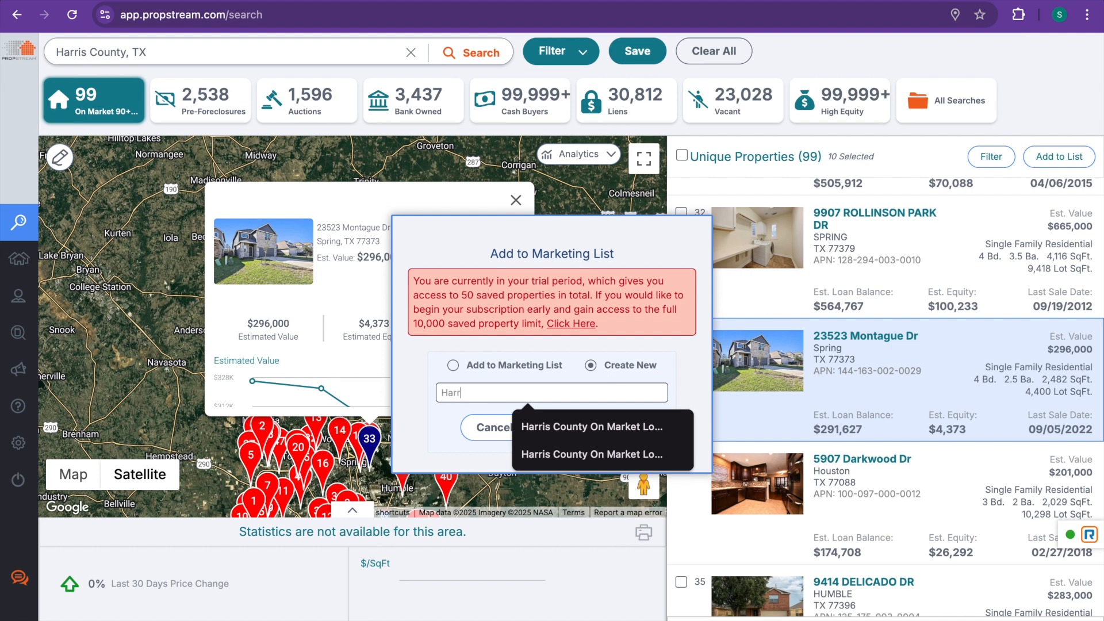
{"action": "type", "text": "is County 90"}
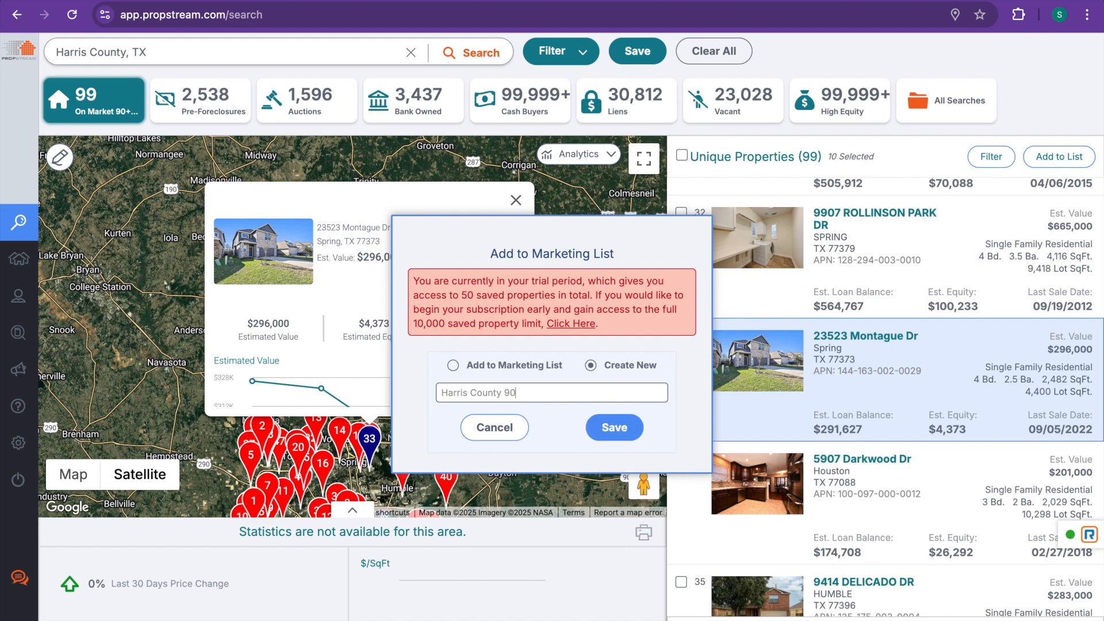
{"action": "type", "text": "+ Days Low Equity"}
{"action": "left_click", "coordinate": [613, 428]}
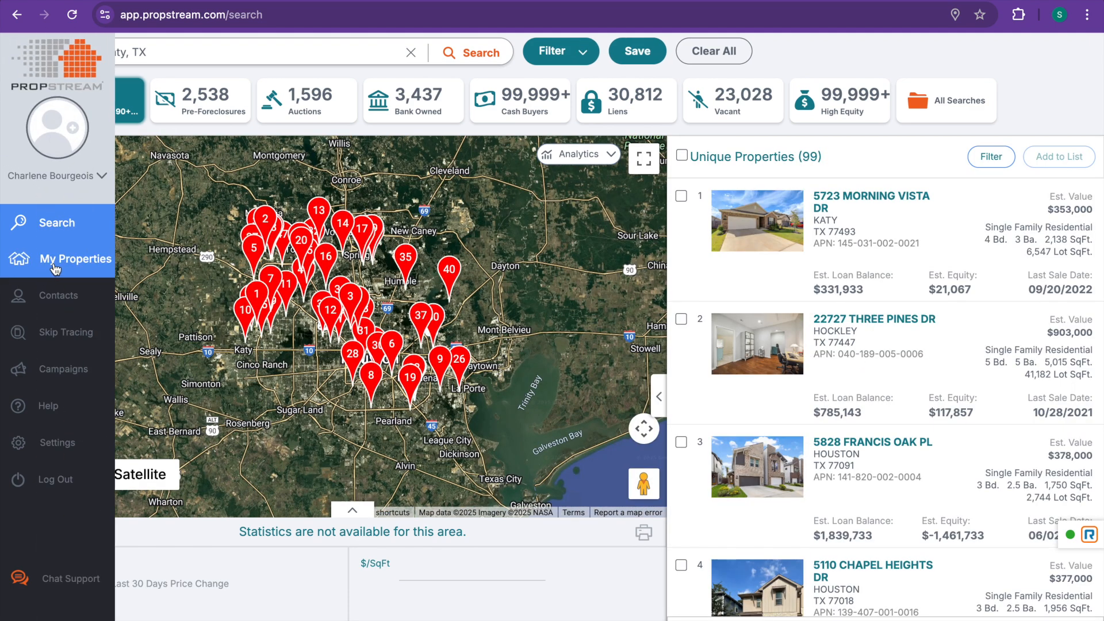
Step: Open the Harris County 90+ marketing list in My Properties and review its owner name and mailing address columns
{"action": "left_click", "coordinate": [55, 267]}
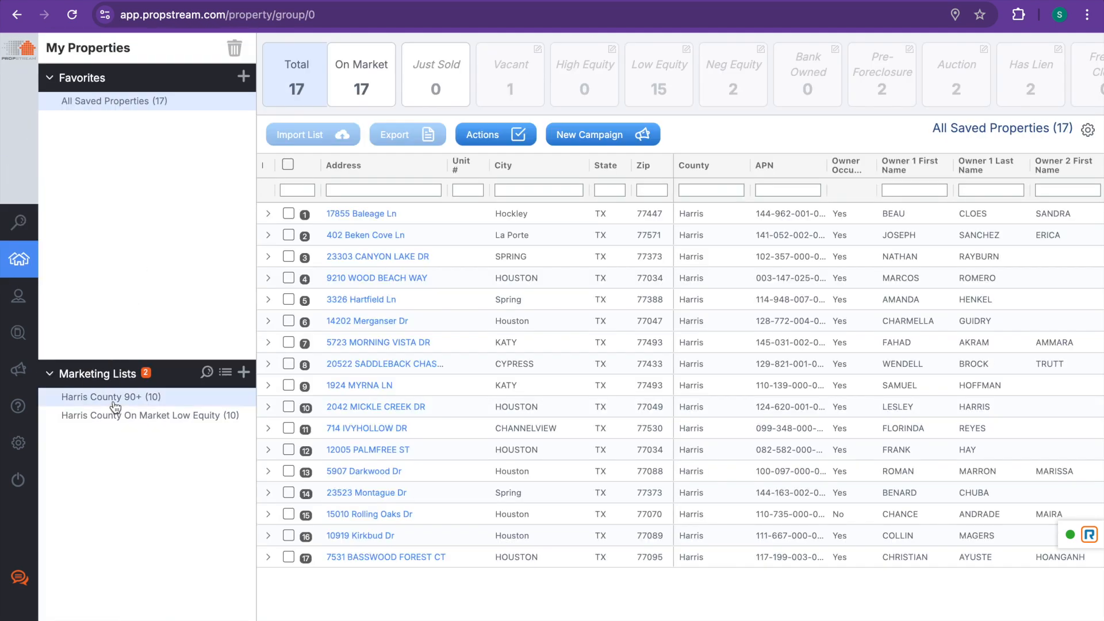
{"action": "left_click", "coordinate": [114, 401]}
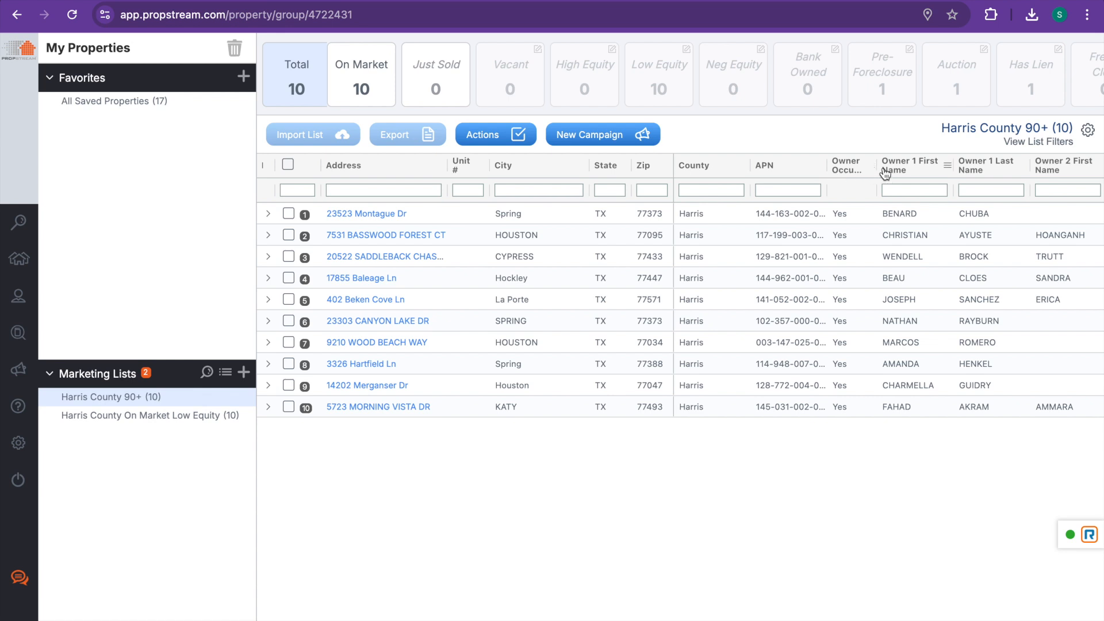
{"action": "scroll", "coordinate": [1005, 216], "scroll_direction": "right", "scroll_amount": 10}
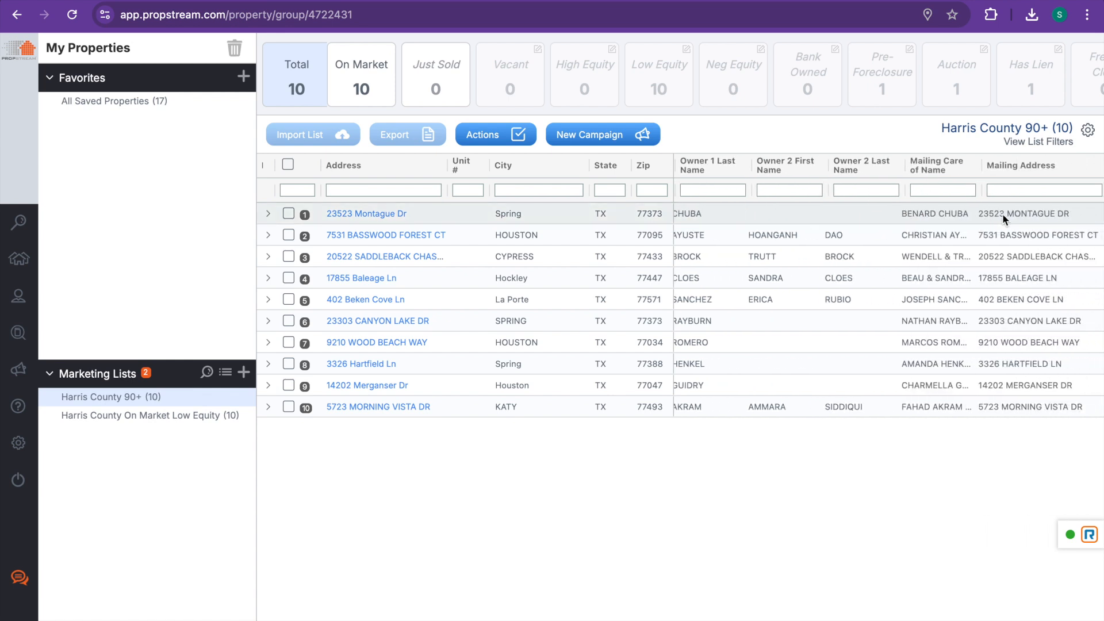
{"action": "scroll", "coordinate": [1002, 215], "scroll_direction": "right", "scroll_amount": 3}
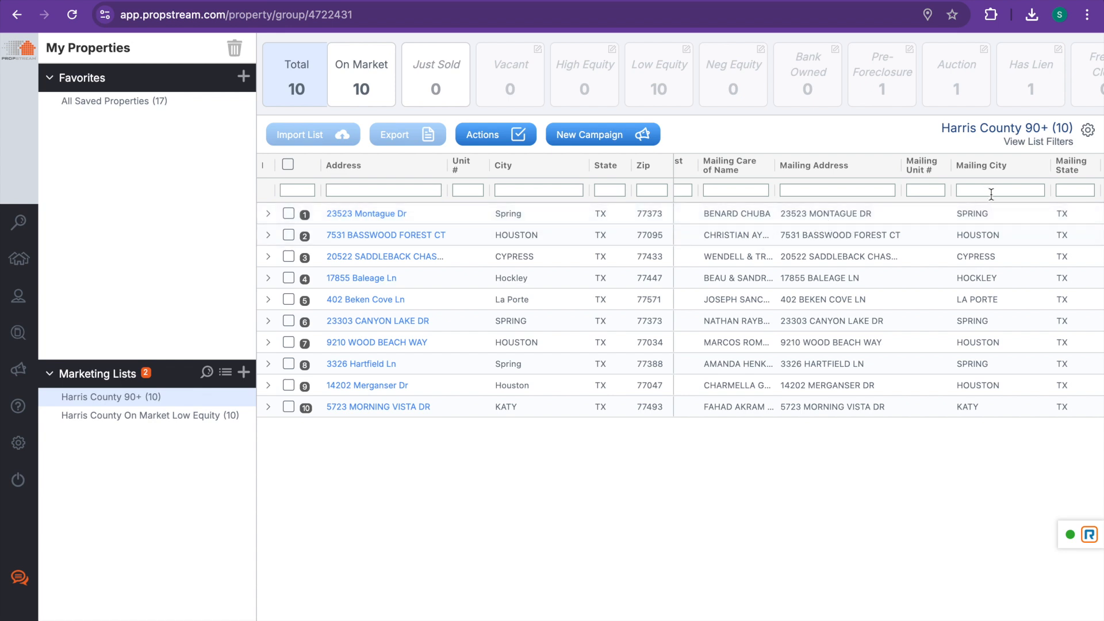
Step: Add the Year Built, Assessed Improvement Value and Improvement to Tax Value columns to the Harris County 90+ list layout
{"action": "left_click", "coordinate": [1086, 131]}
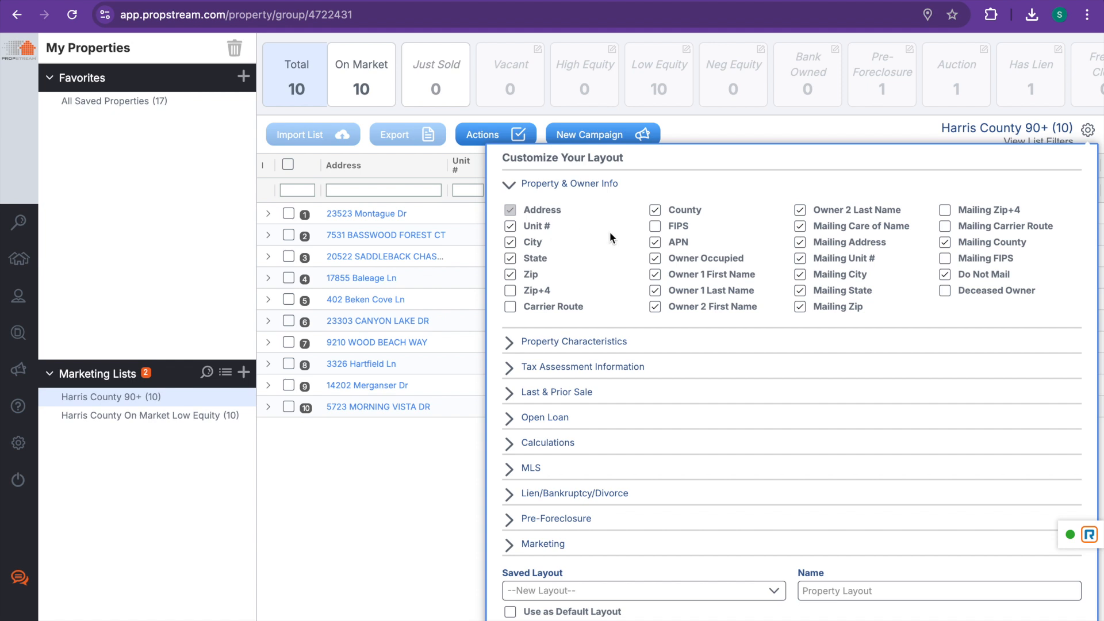
{"action": "left_click", "coordinate": [571, 341]}
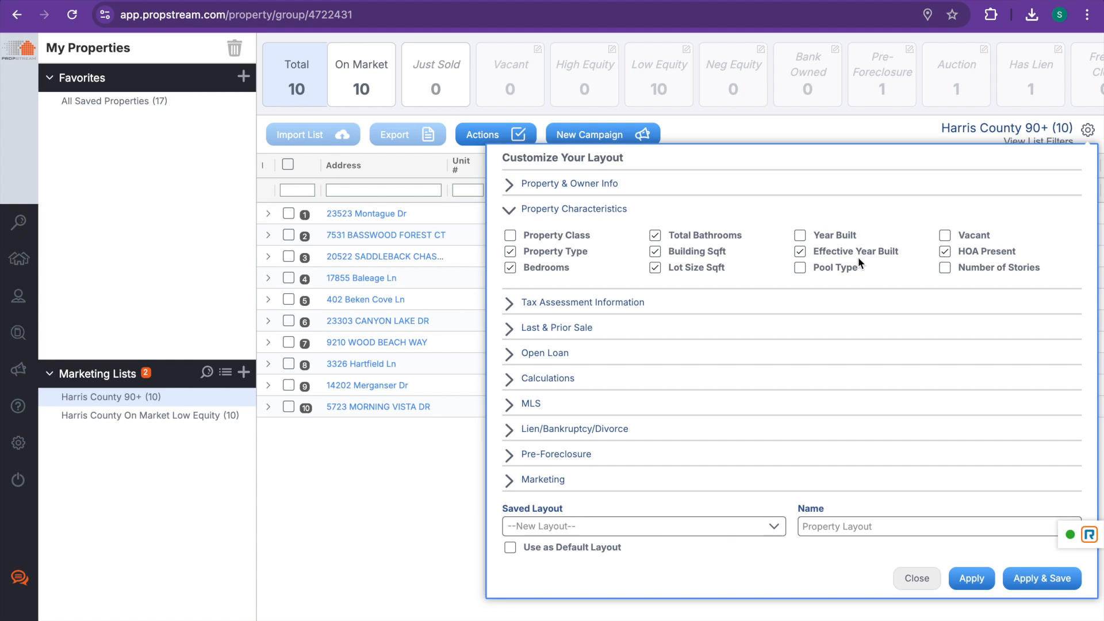
{"action": "left_click", "coordinate": [800, 236]}
{"action": "left_click", "coordinate": [602, 303]}
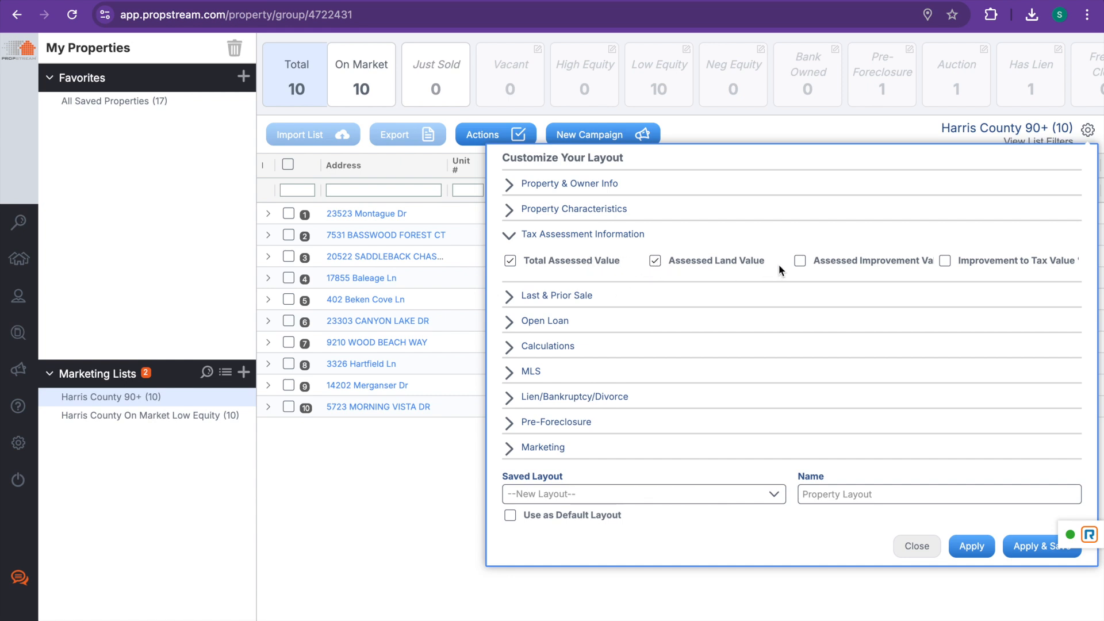
{"action": "left_click", "coordinate": [800, 261]}
{"action": "left_click", "coordinate": [945, 262]}
Step: Add the date, balance, type, lender, rate and rate type columns for open loans 1 through 4 to the layout
{"action": "left_click", "coordinate": [551, 303]}
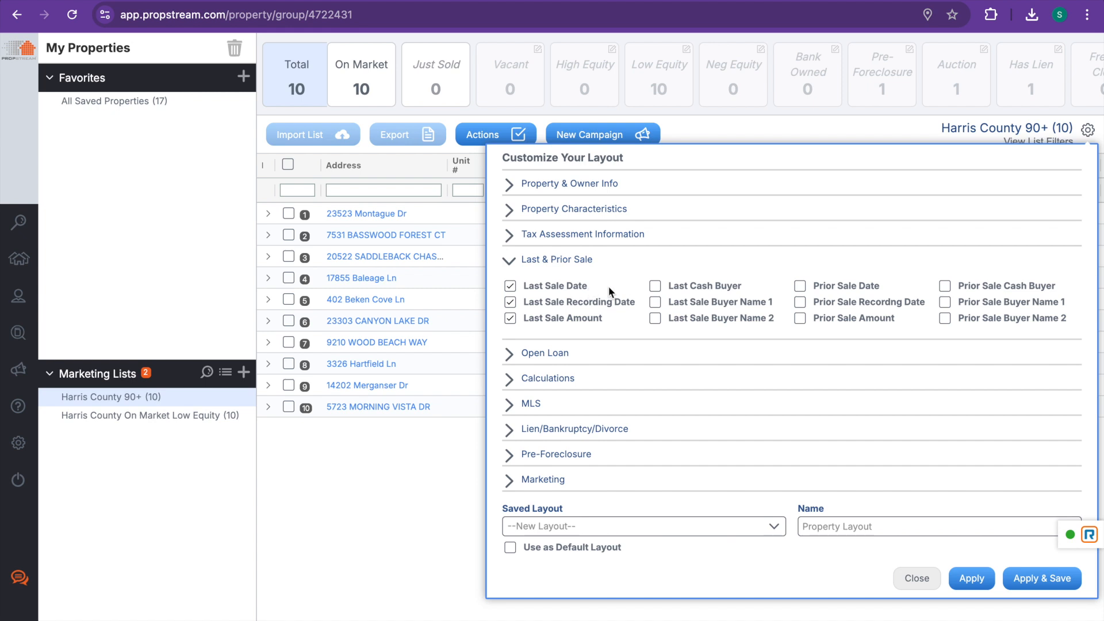
{"action": "left_click", "coordinate": [551, 352]}
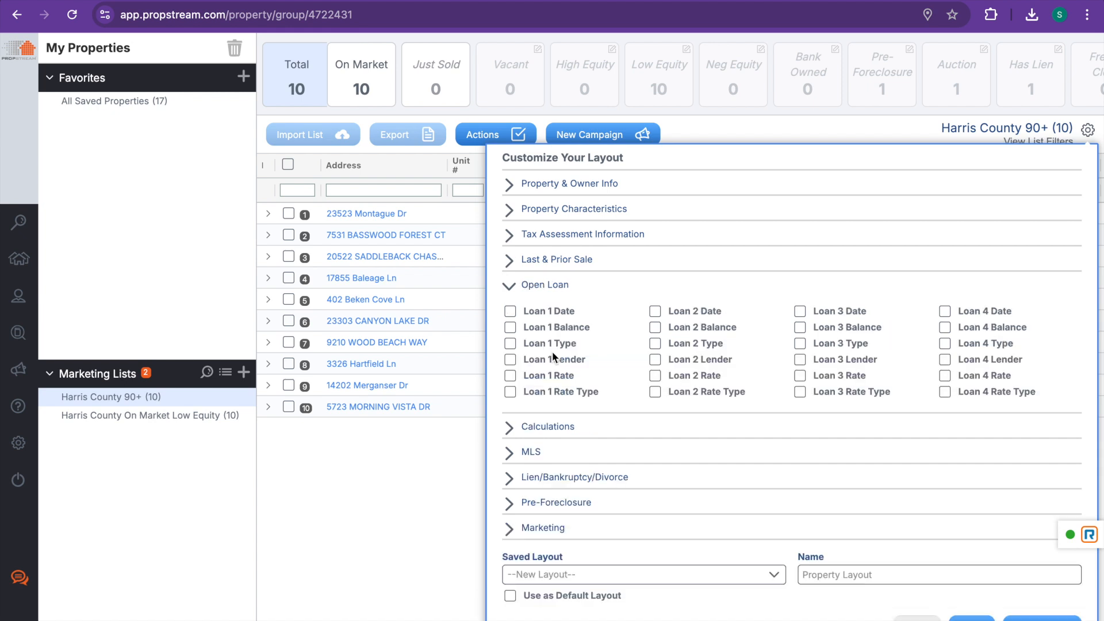
{"action": "left_click", "coordinate": [510, 312]}
{"action": "left_click", "coordinate": [510, 328]}
{"action": "left_click", "coordinate": [510, 344]}
{"action": "left_click", "coordinate": [510, 360]}
{"action": "left_click", "coordinate": [510, 377]}
{"action": "left_click", "coordinate": [509, 392]}
{"action": "left_click", "coordinate": [654, 327]}
{"action": "left_click", "coordinate": [655, 343]}
{"action": "left_click", "coordinate": [655, 359]}
{"action": "left_click", "coordinate": [654, 375]}
{"action": "left_click", "coordinate": [654, 391]}
{"action": "left_click", "coordinate": [798, 311]}
{"action": "left_click", "coordinate": [799, 327]}
{"action": "left_click", "coordinate": [799, 343]}
{"action": "left_click", "coordinate": [799, 359]}
{"action": "left_click", "coordinate": [799, 375]}
{"action": "left_click", "coordinate": [800, 391]}
{"action": "left_click", "coordinate": [945, 311]}
{"action": "left_click", "coordinate": [944, 327]}
{"action": "left_click", "coordinate": [944, 343]}
{"action": "left_click", "coordinate": [945, 359]}
{"action": "left_click", "coordinate": [945, 375]}
{"action": "left_click", "coordinate": [944, 391]}
Step: Add the Monthly Rent, Gross Yield % and estimated total monthly payment calculation columns to the layout
{"action": "left_click", "coordinate": [551, 428]}
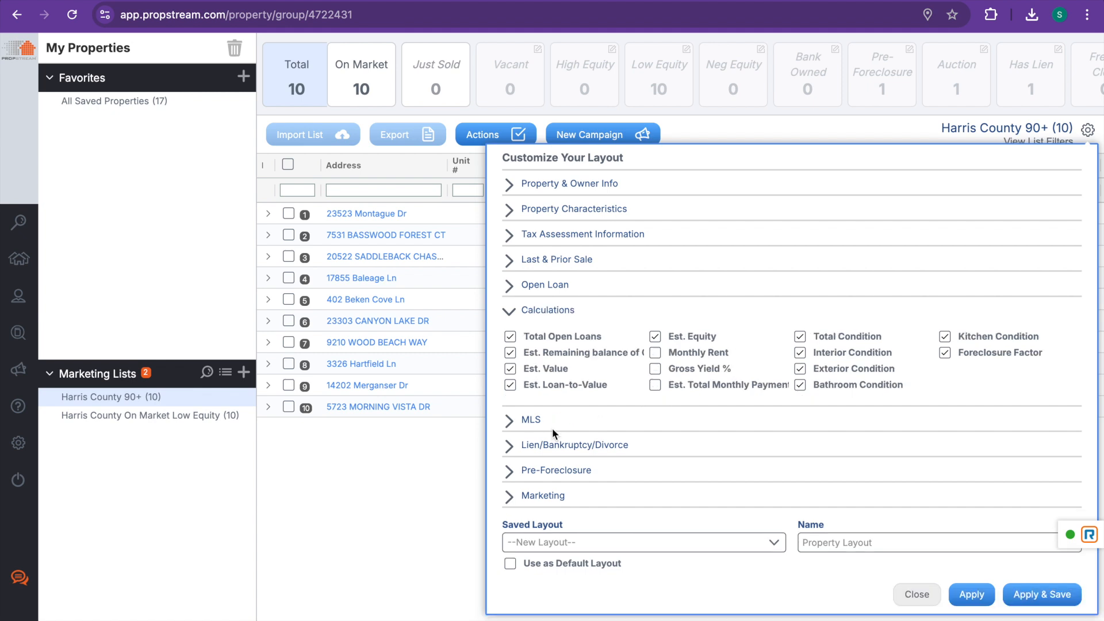
{"action": "left_click", "coordinate": [659, 353]}
{"action": "left_click", "coordinate": [656, 368]}
{"action": "left_click", "coordinate": [655, 385]}
Step: Add the MLS agent name, phone and e-mail and the MLS brokerage name and phone columns to the layout
{"action": "left_click", "coordinate": [528, 423]}
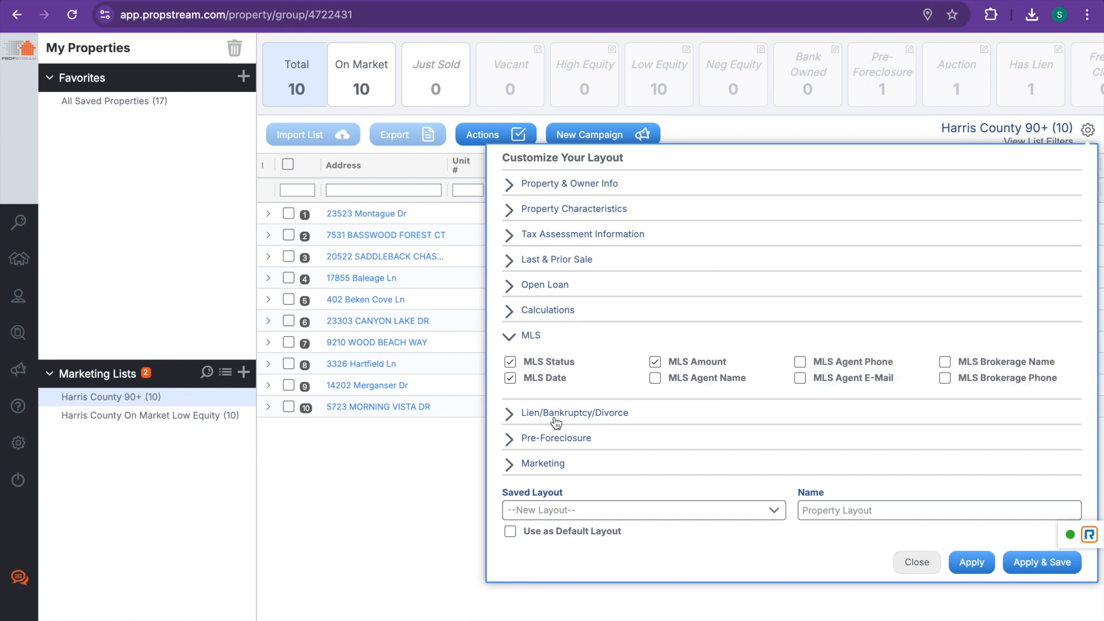
{"action": "left_click", "coordinate": [655, 377]}
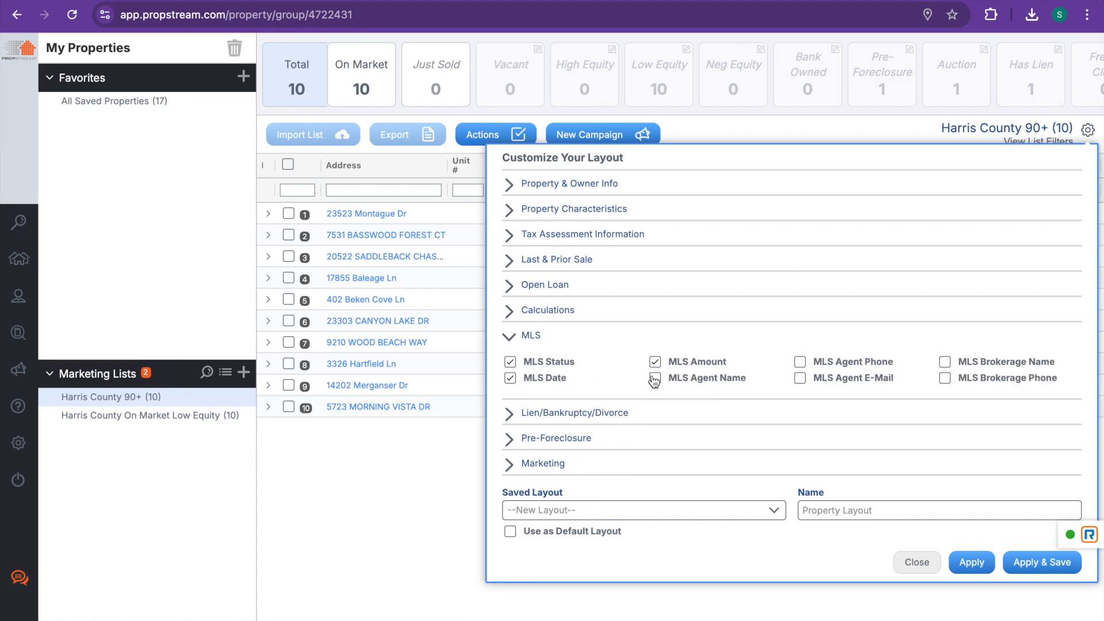
{"action": "left_click", "coordinate": [801, 379]}
{"action": "left_click", "coordinate": [946, 379]}
{"action": "left_click", "coordinate": [944, 362]}
Step: Add the Lien Type, Lien Date, BK Date and Divorce Date columns to the layout
{"action": "left_click", "coordinate": [544, 411]}
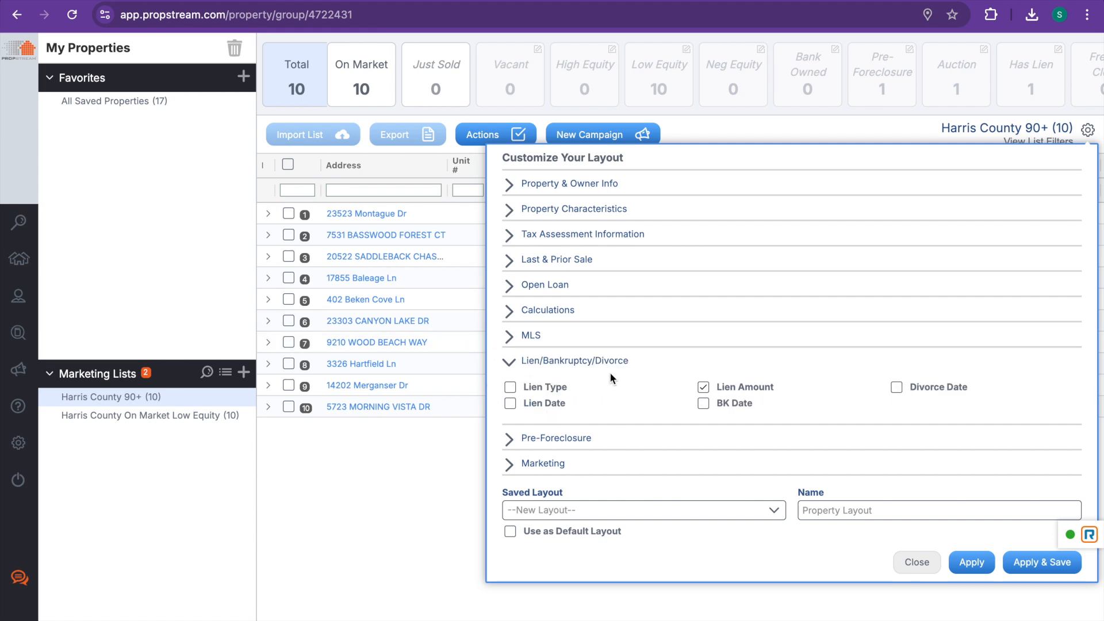
{"action": "left_click", "coordinate": [510, 387]}
{"action": "left_click", "coordinate": [510, 402]}
{"action": "left_click", "coordinate": [715, 402]}
{"action": "left_click", "coordinate": [902, 388]}
Step: Go through the Pre-Foreclosure and Marketing column options and apply the customized layout to the list
{"action": "left_click", "coordinate": [535, 438]}
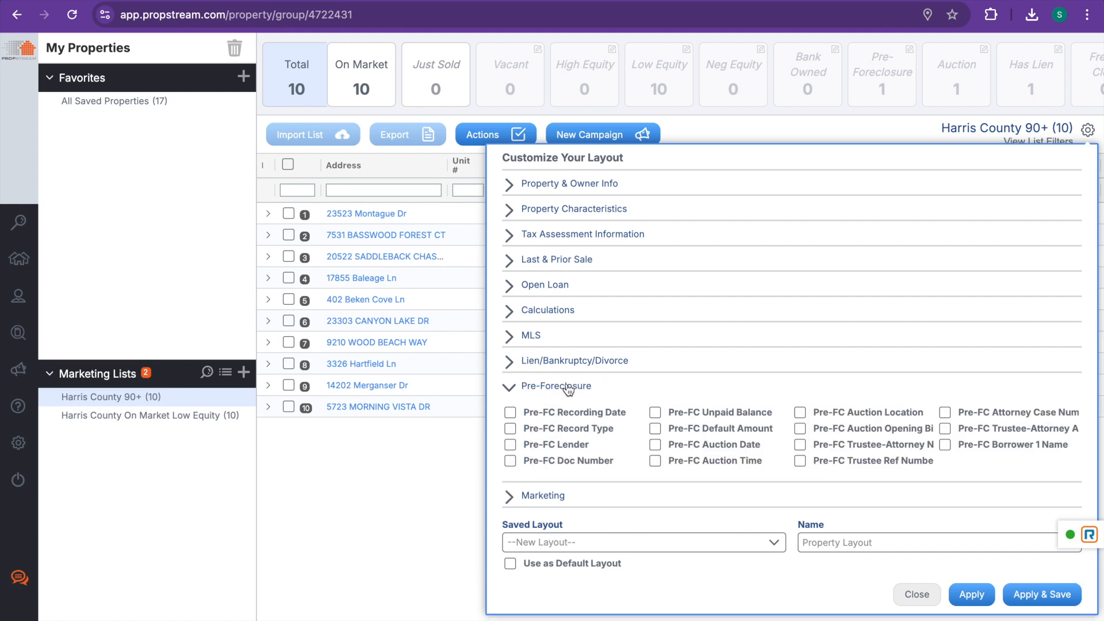
{"action": "left_click", "coordinate": [568, 389]}
{"action": "left_click", "coordinate": [560, 410]}
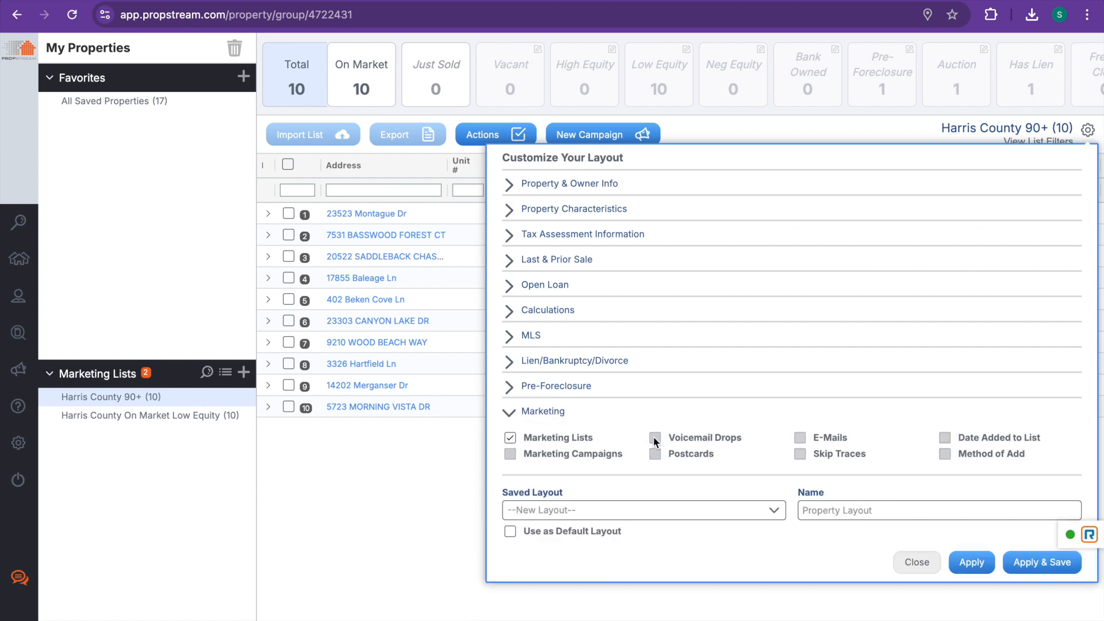
{"action": "left_click", "coordinate": [530, 412]}
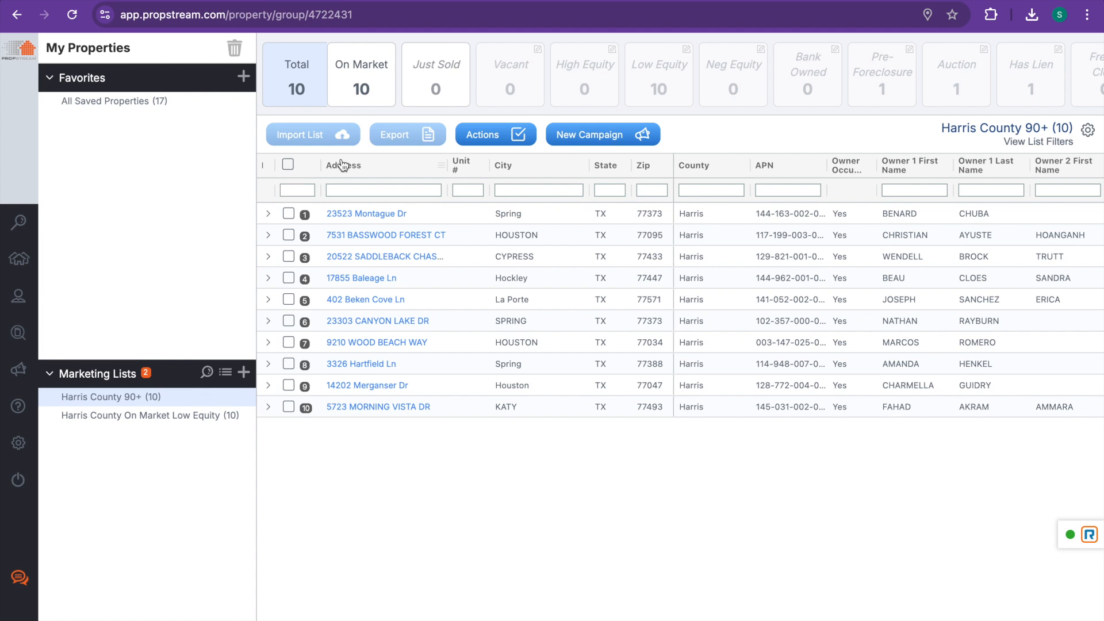
Step: Select all ten properties in the Harris County 90+ list and export them to a spreadsheet
{"action": "scroll", "coordinate": [875, 241], "scroll_direction": "right", "scroll_amount": 5}
{"action": "scroll", "coordinate": [876, 240], "scroll_direction": "right", "scroll_amount": 10}
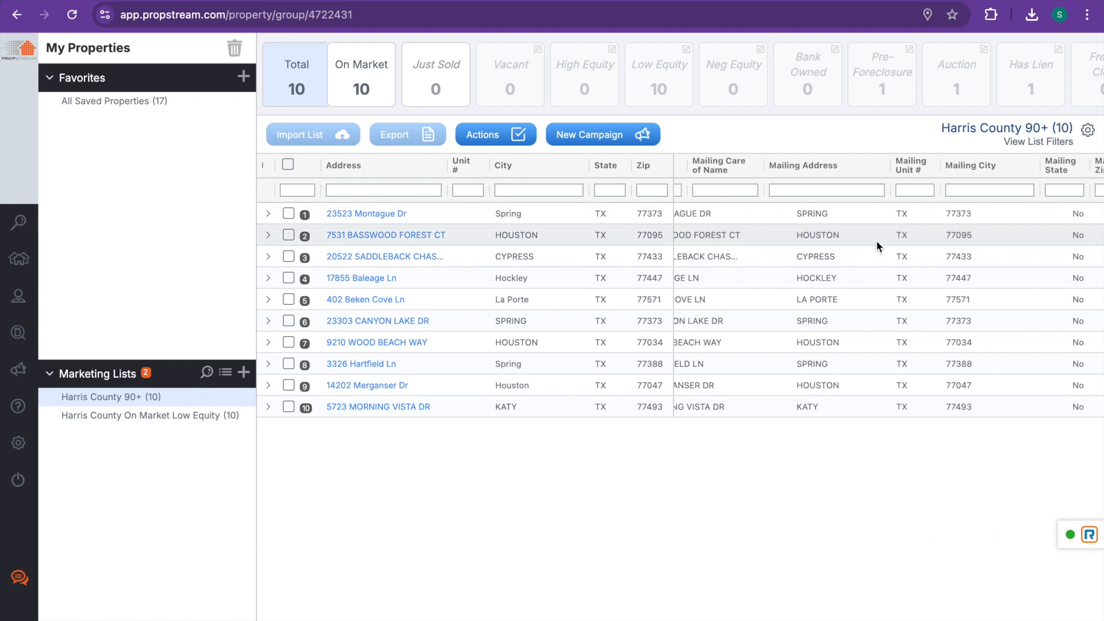
{"action": "scroll", "coordinate": [876, 246], "scroll_direction": "right", "scroll_amount": 10}
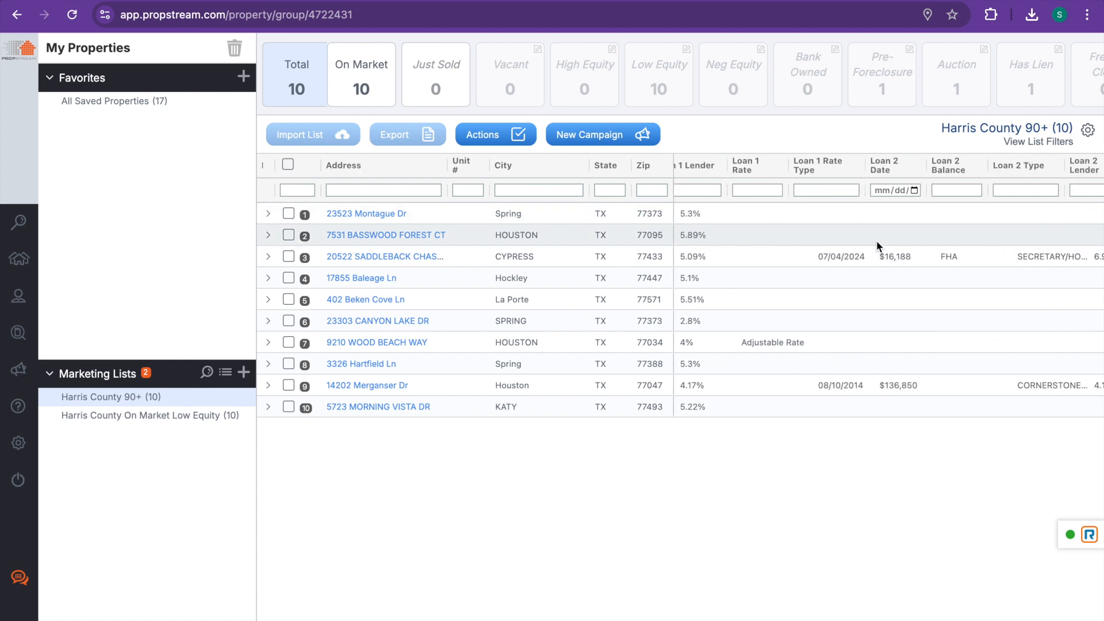
{"action": "scroll", "coordinate": [876, 246], "scroll_direction": "right", "scroll_amount": 10}
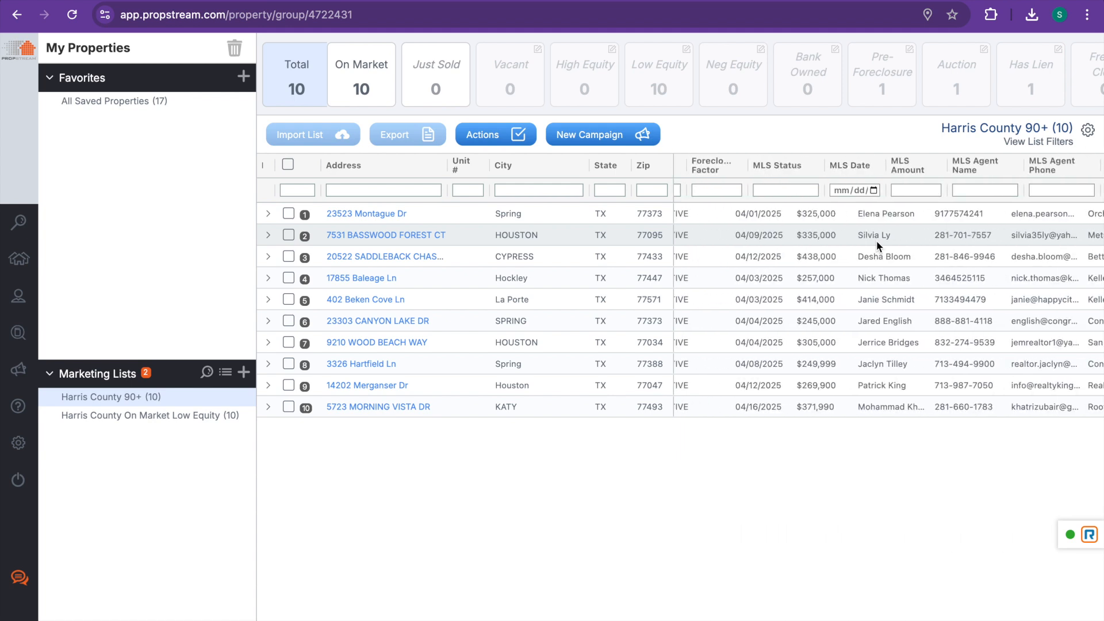
{"action": "scroll", "coordinate": [878, 240], "scroll_direction": "left", "scroll_amount": 5}
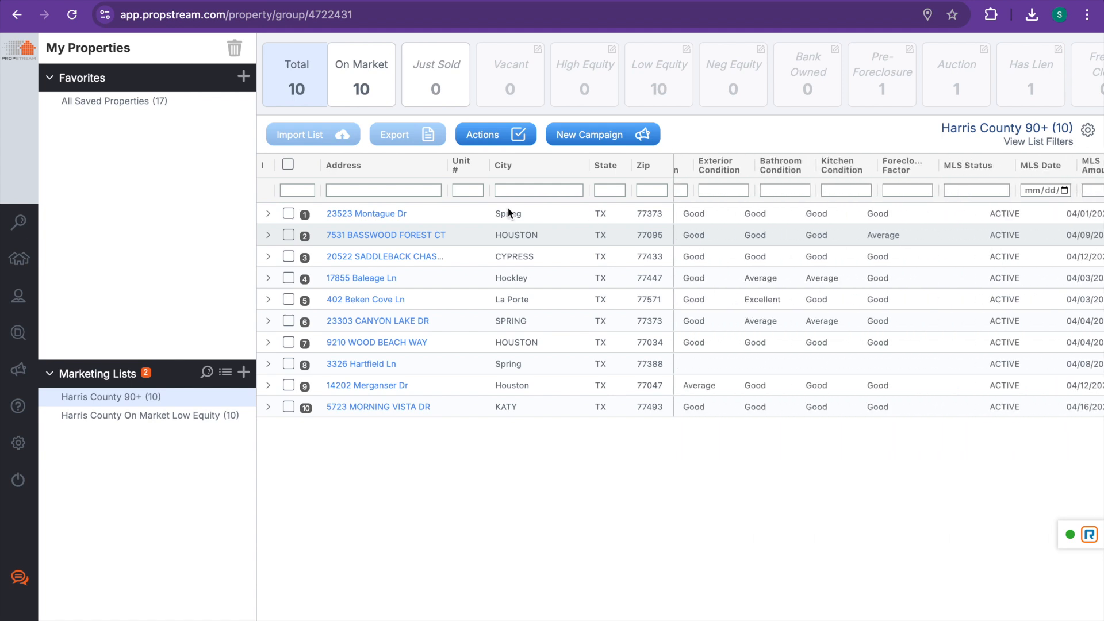
{"action": "left_click", "coordinate": [288, 165]}
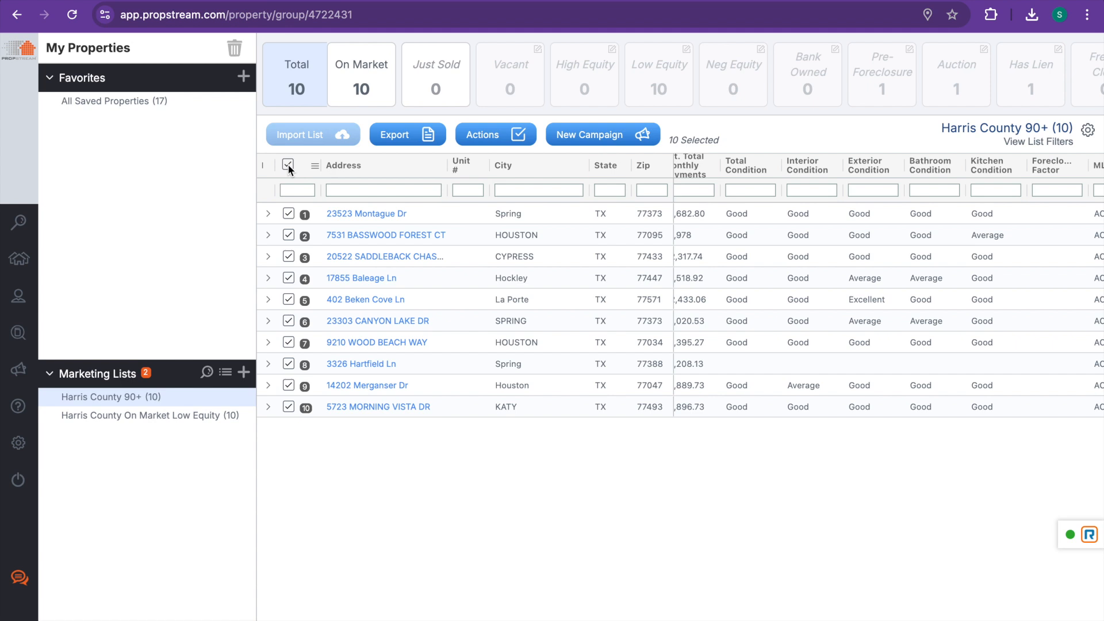
{"action": "left_click", "coordinate": [392, 143]}
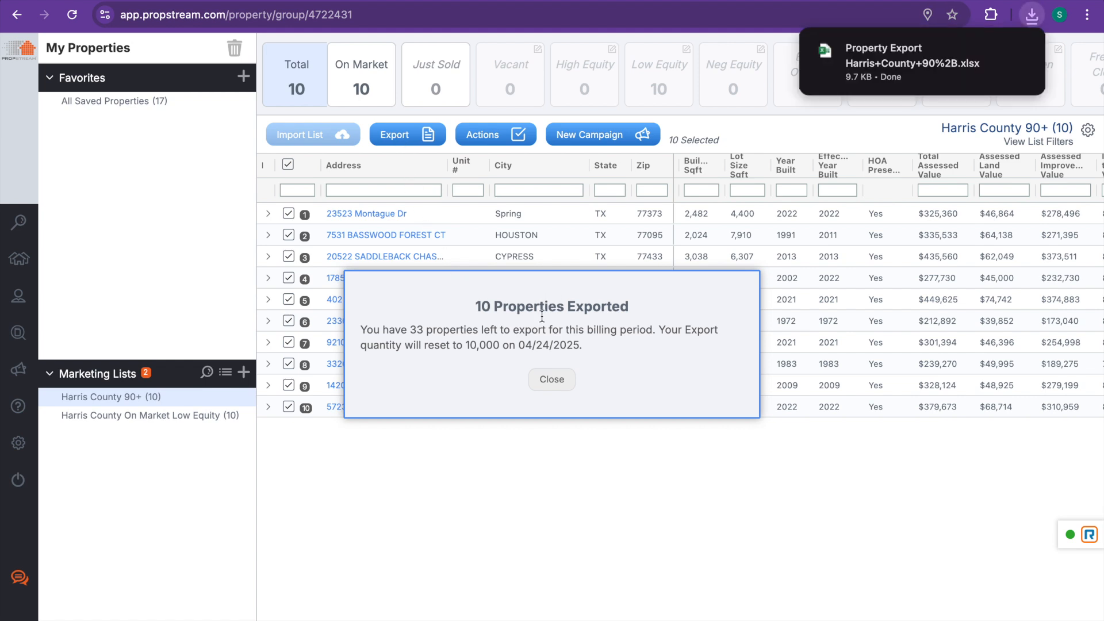
{"action": "mouse_move", "coordinate": [906, 61]}
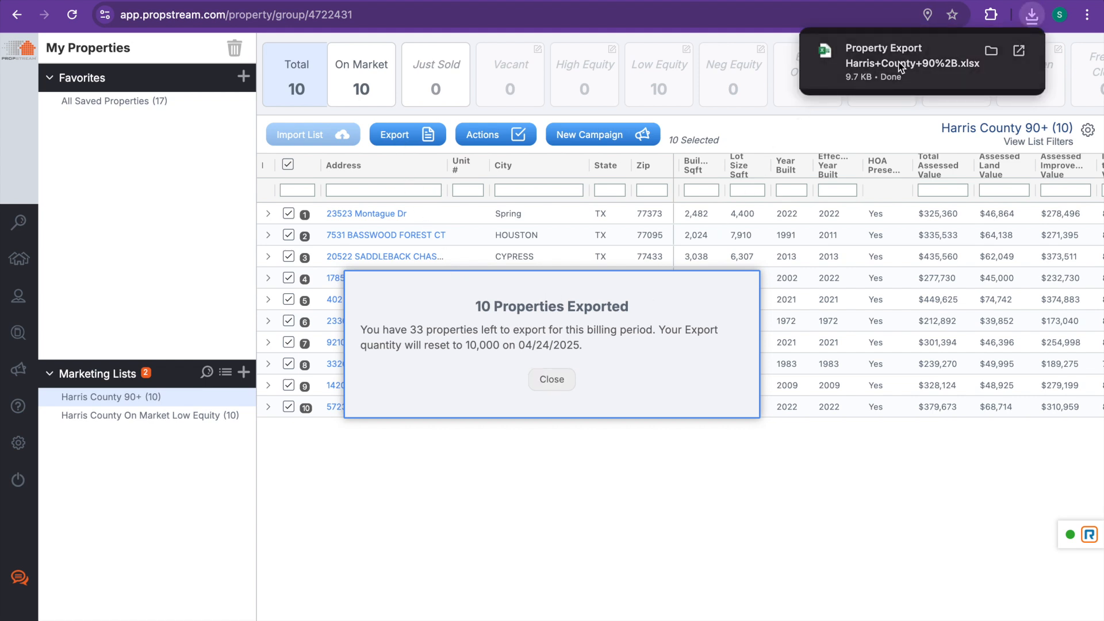